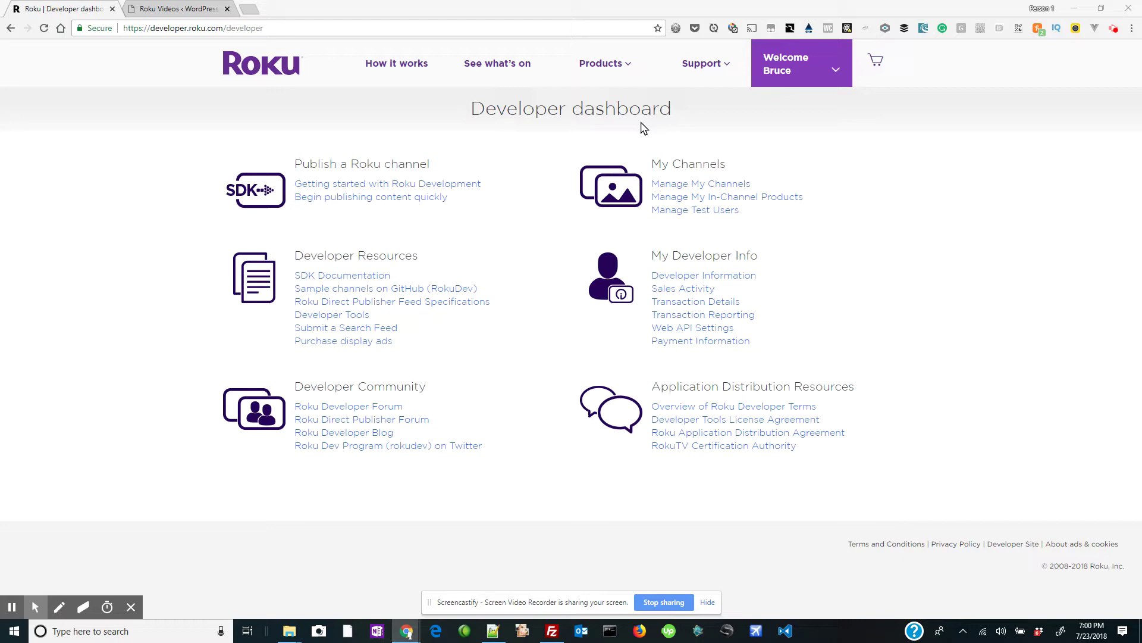
Step: Review the three published Roku videos in the WordPress admin, then return to the Roku dashboard
{"action": "left_click", "coordinate": [176, 15]}
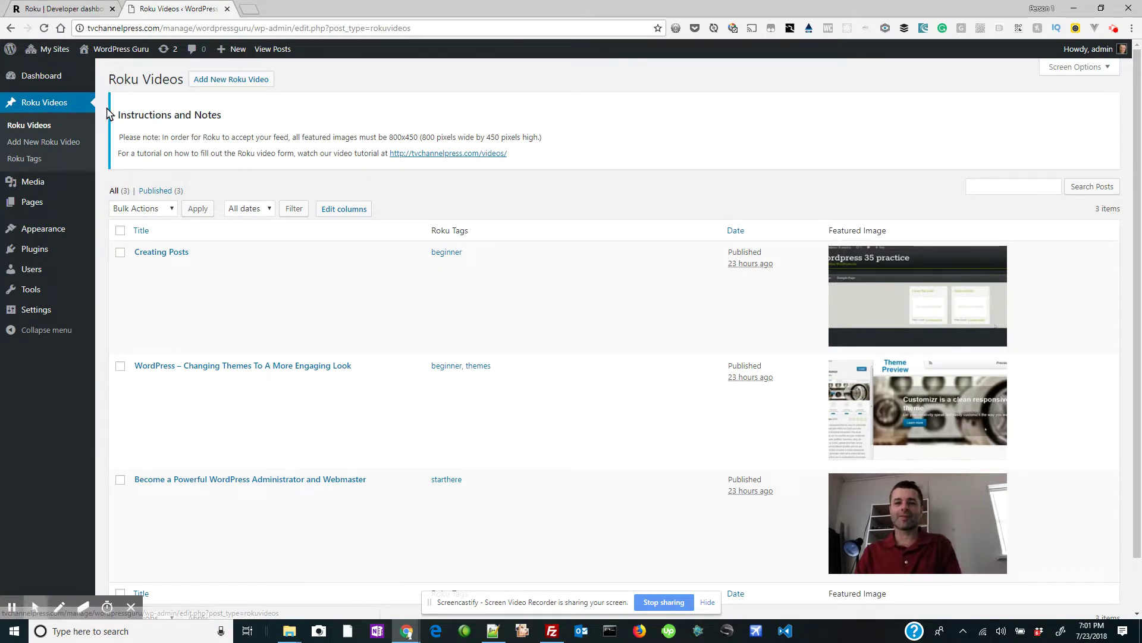
{"action": "scroll", "coordinate": [443, 336], "scroll_direction": "down", "scroll_amount": 1}
{"action": "scroll", "coordinate": [445, 329], "scroll_direction": "up", "scroll_amount": 1}
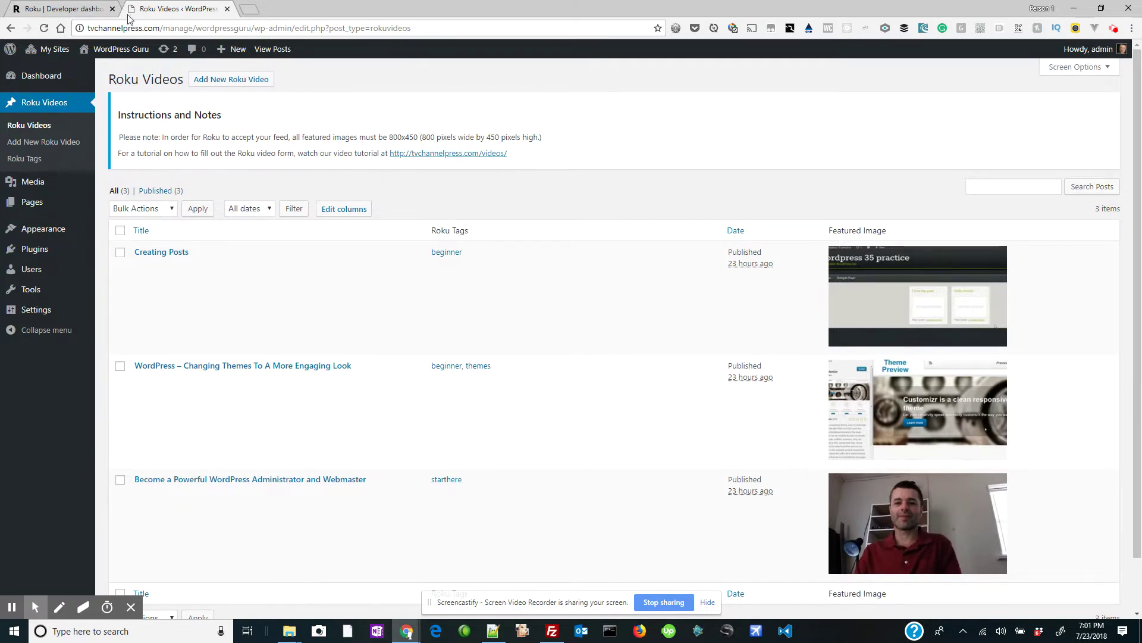
{"action": "left_click", "coordinate": [70, 9]}
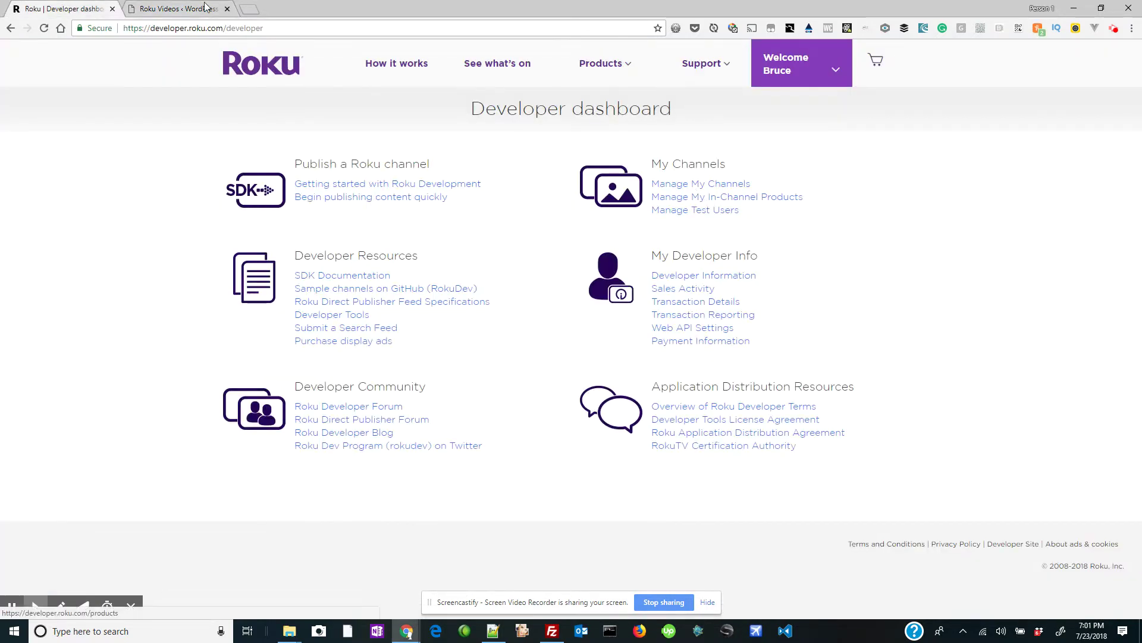
Step: Go from the Roku Videos list to WordPress Pages and view the Roku Feed page's JSON
{"action": "left_click", "coordinate": [182, 5]}
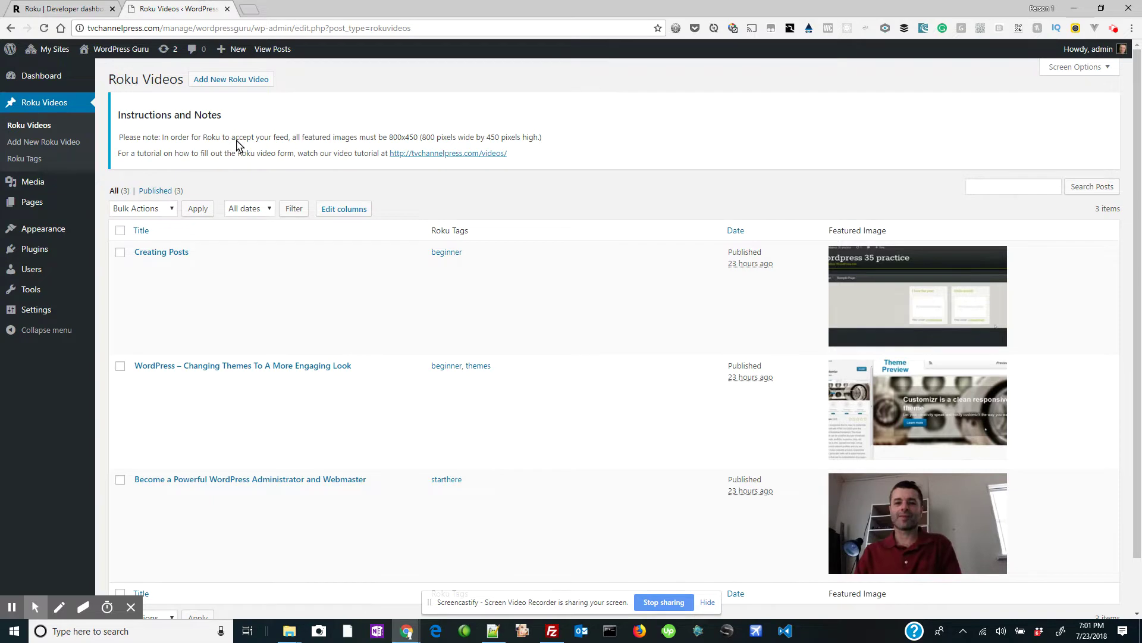
{"action": "mouse_move", "coordinate": [29, 205]}
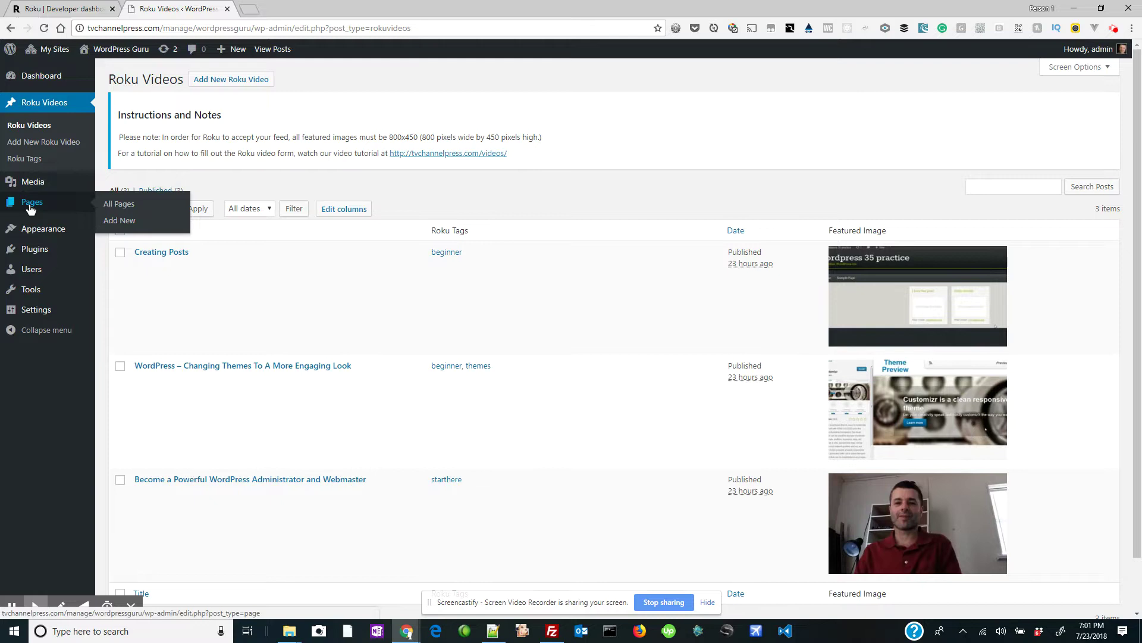
{"action": "left_click", "coordinate": [30, 204]}
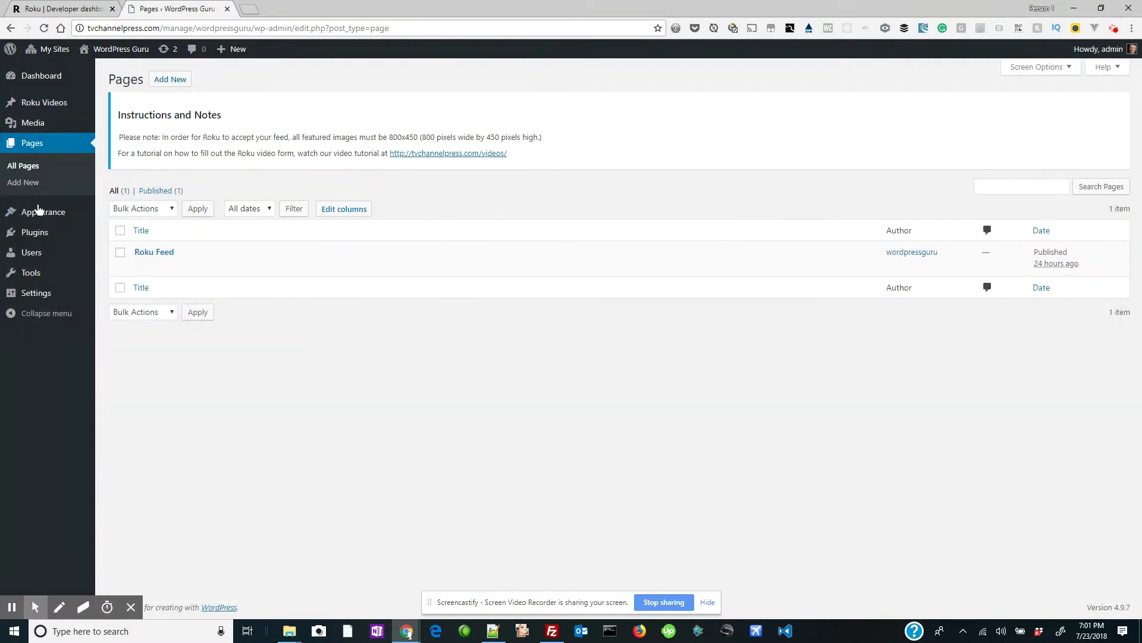
{"action": "mouse_move", "coordinate": [160, 275]}
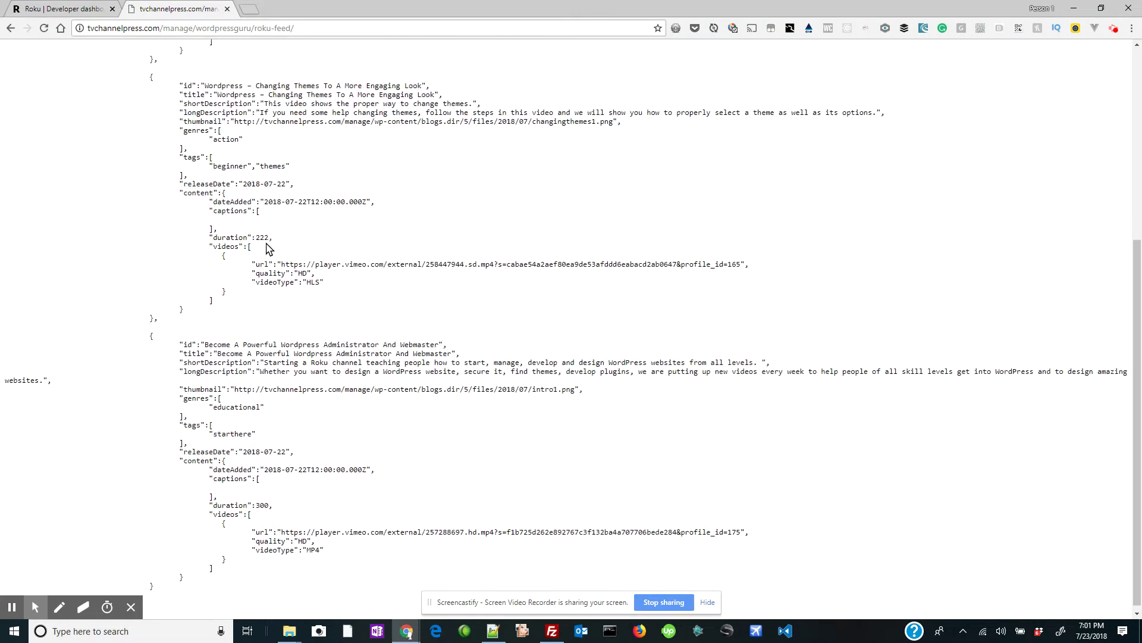
{"action": "scroll", "coordinate": [266, 247], "scroll_direction": "up", "scroll_amount": 5}
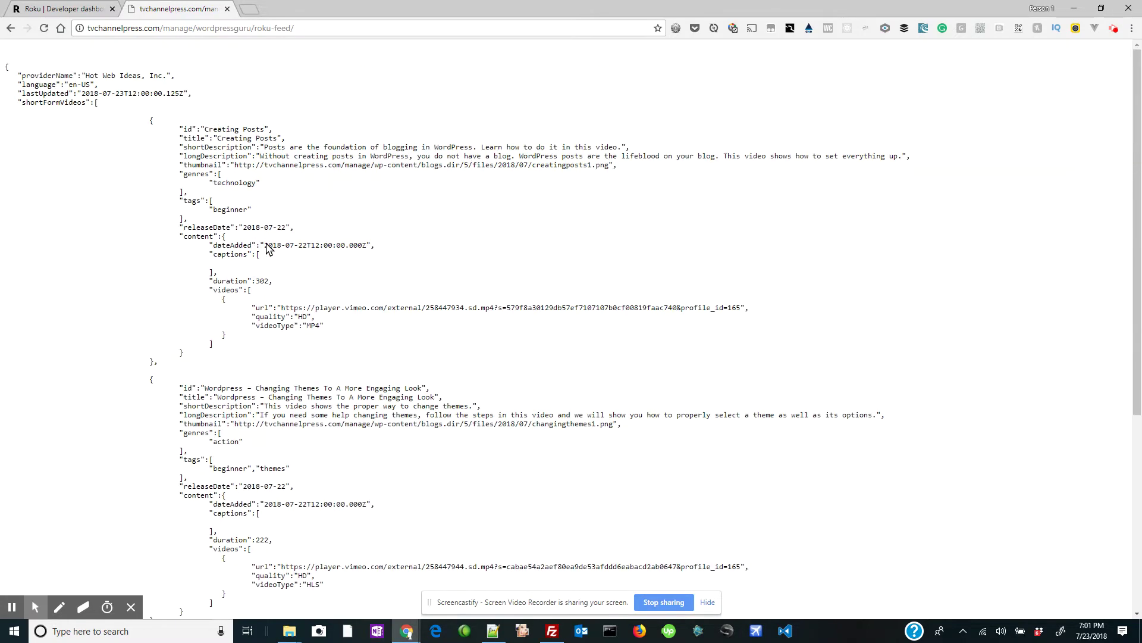
Step: Go back through Roku Videos to the pages list and view the published Roku Feed page
{"action": "left_click", "coordinate": [11, 28]}
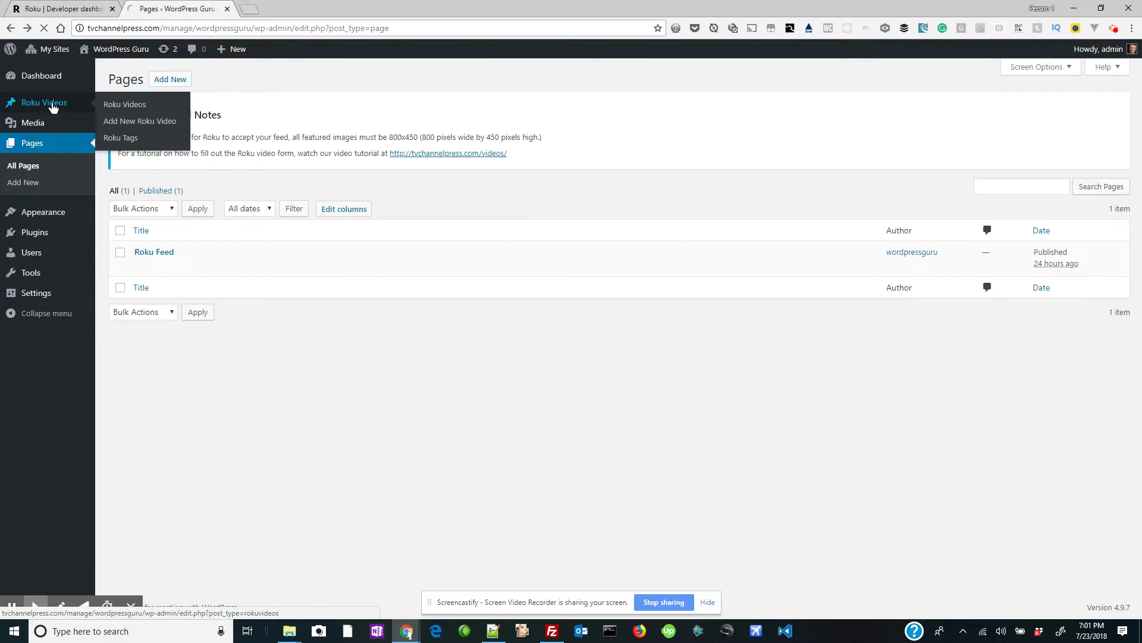
{"action": "left_click", "coordinate": [52, 107]}
{"action": "scroll", "coordinate": [372, 275], "scroll_direction": "down", "scroll_amount": 2}
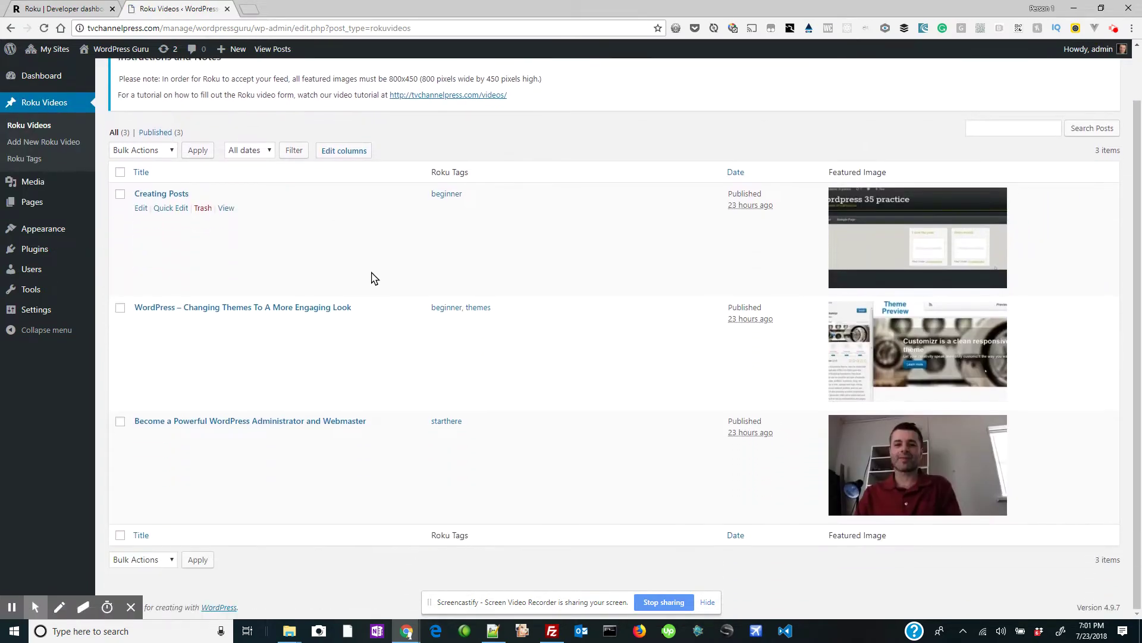
{"action": "scroll", "coordinate": [372, 277], "scroll_direction": "up", "scroll_amount": 1}
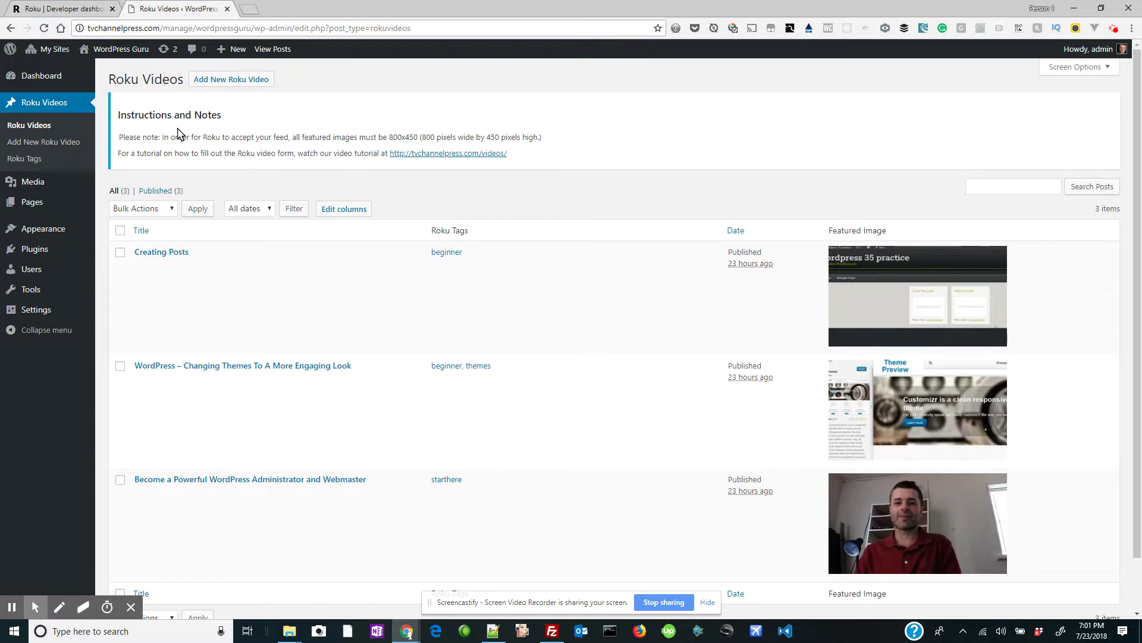
{"action": "left_click", "coordinate": [19, 204]}
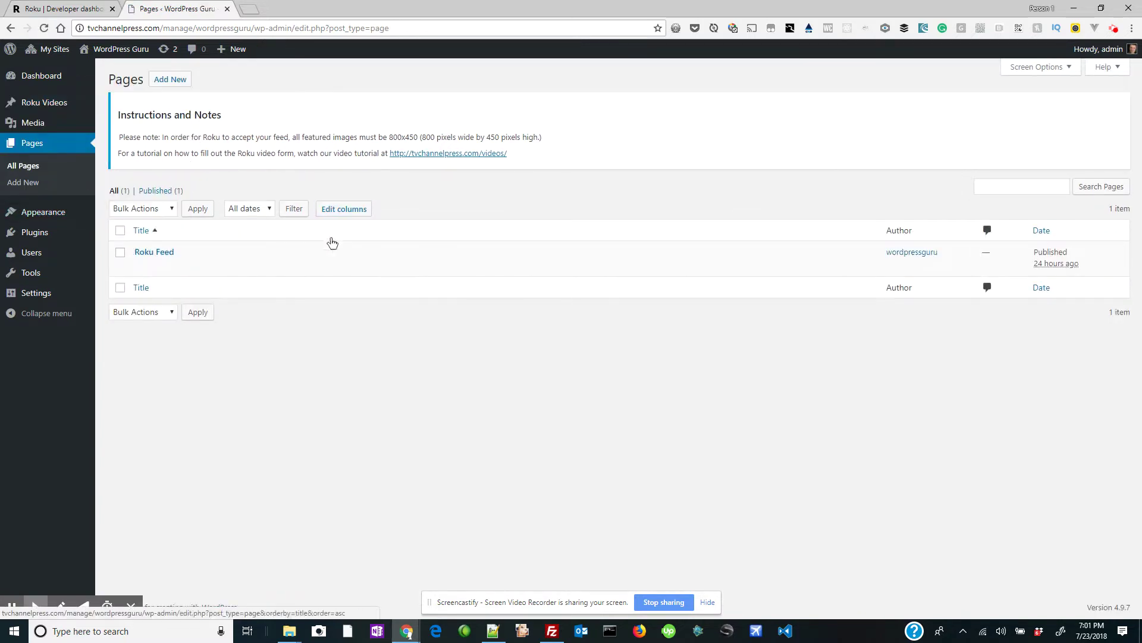
{"action": "mouse_move", "coordinate": [229, 273]}
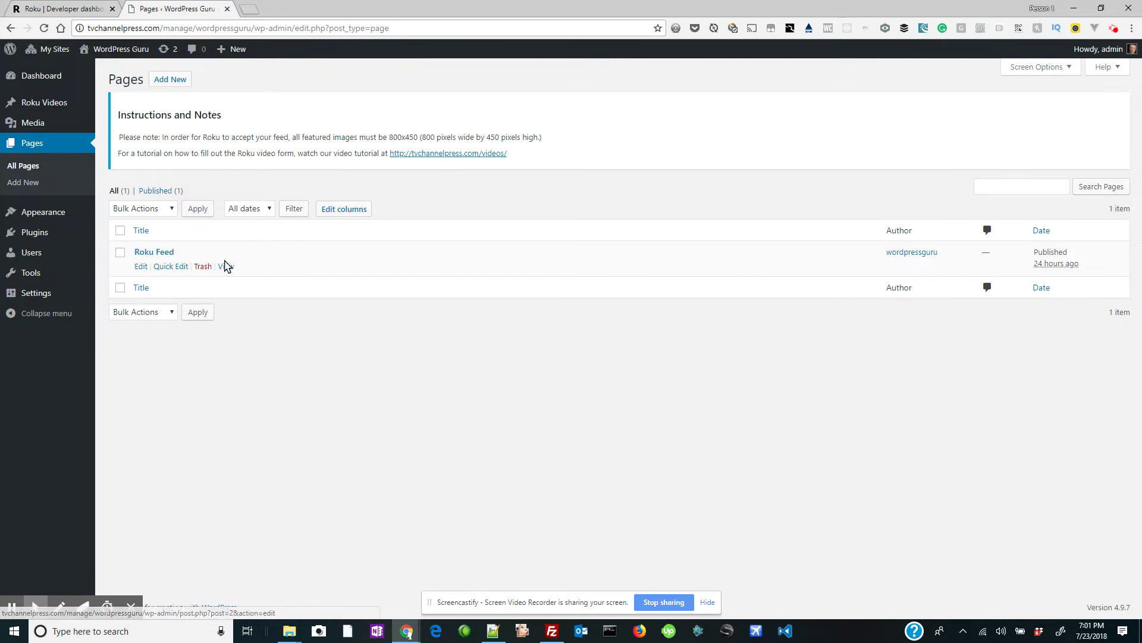
{"action": "left_click", "coordinate": [226, 266]}
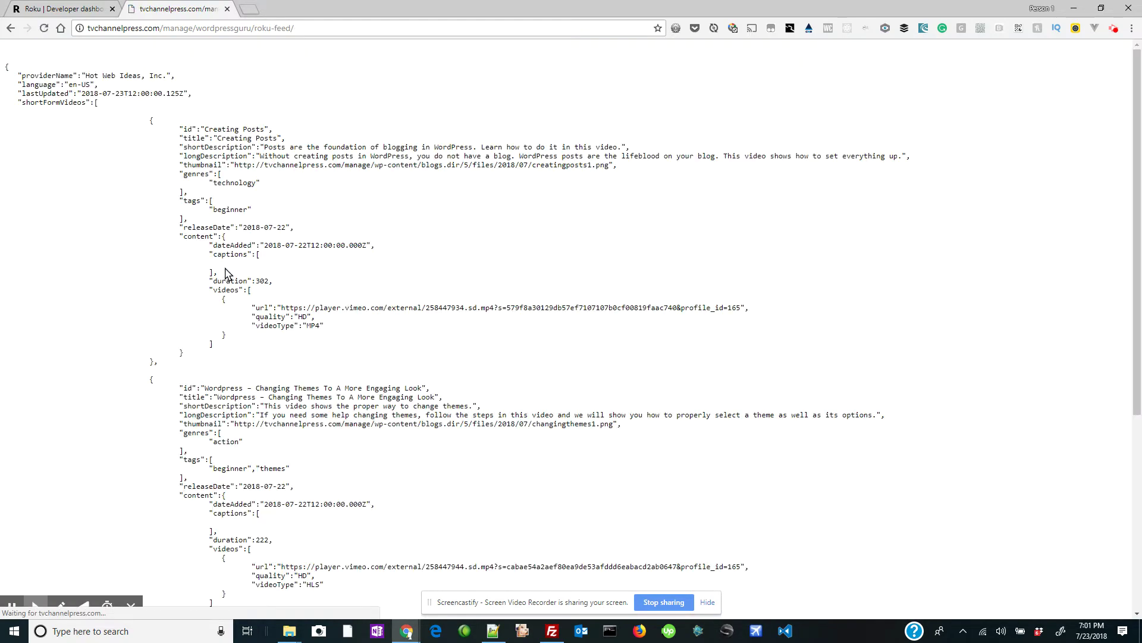
Step: Copy the Roku Feed page's full web address from the address bar
{"action": "left_click", "coordinate": [201, 27]}
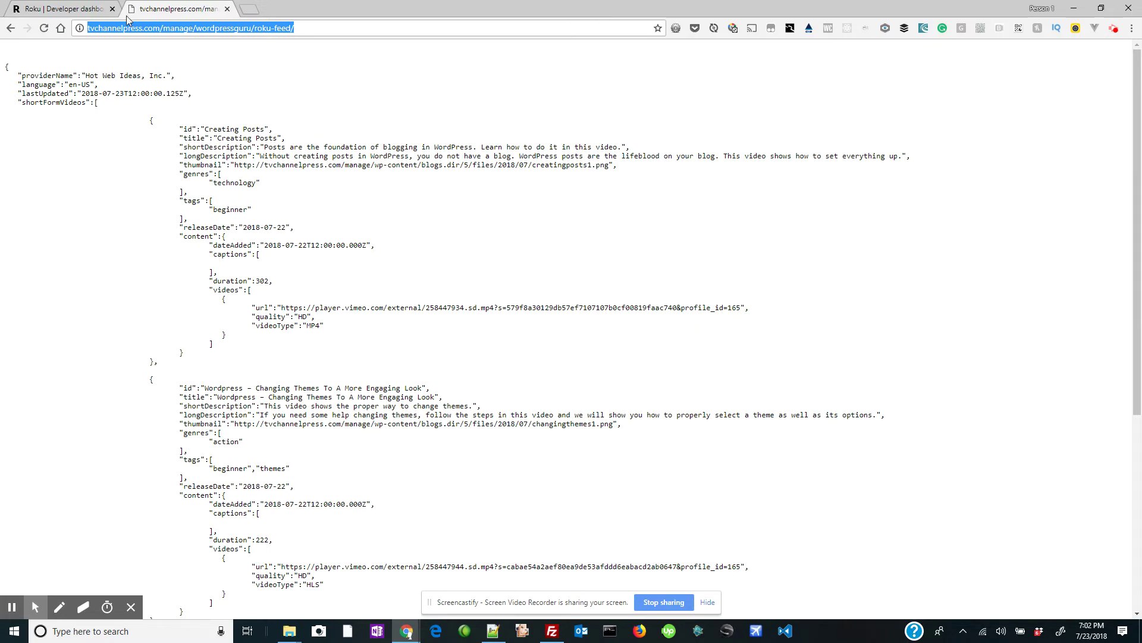
{"action": "left_click", "coordinate": [89, 11]}
{"action": "left_click", "coordinate": [153, 10]}
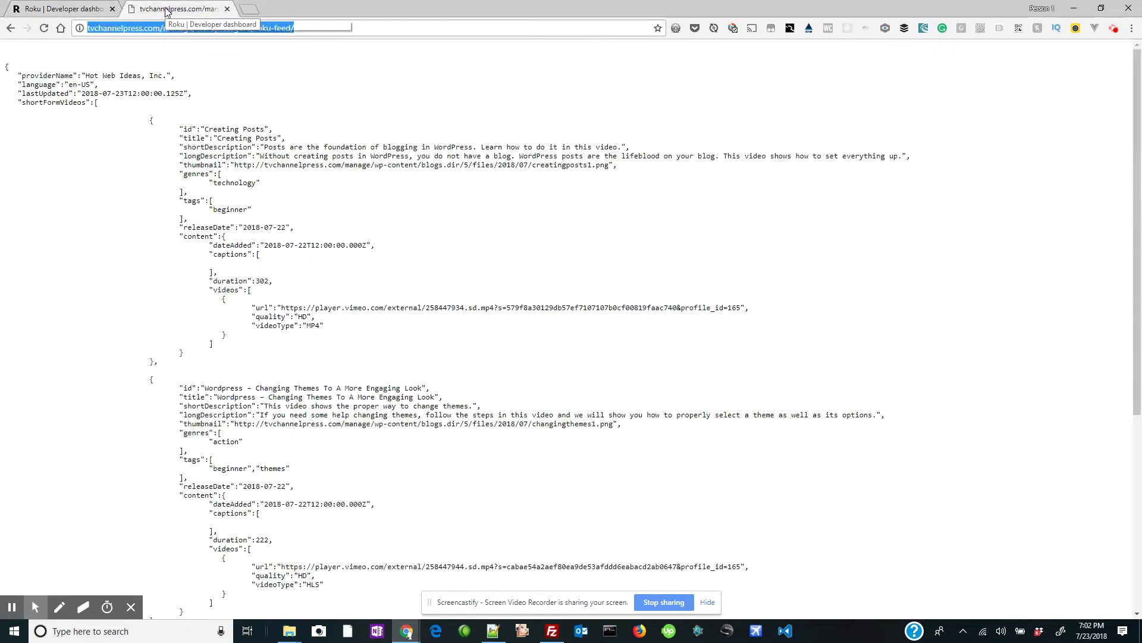
{"action": "right_click", "coordinate": [177, 29]}
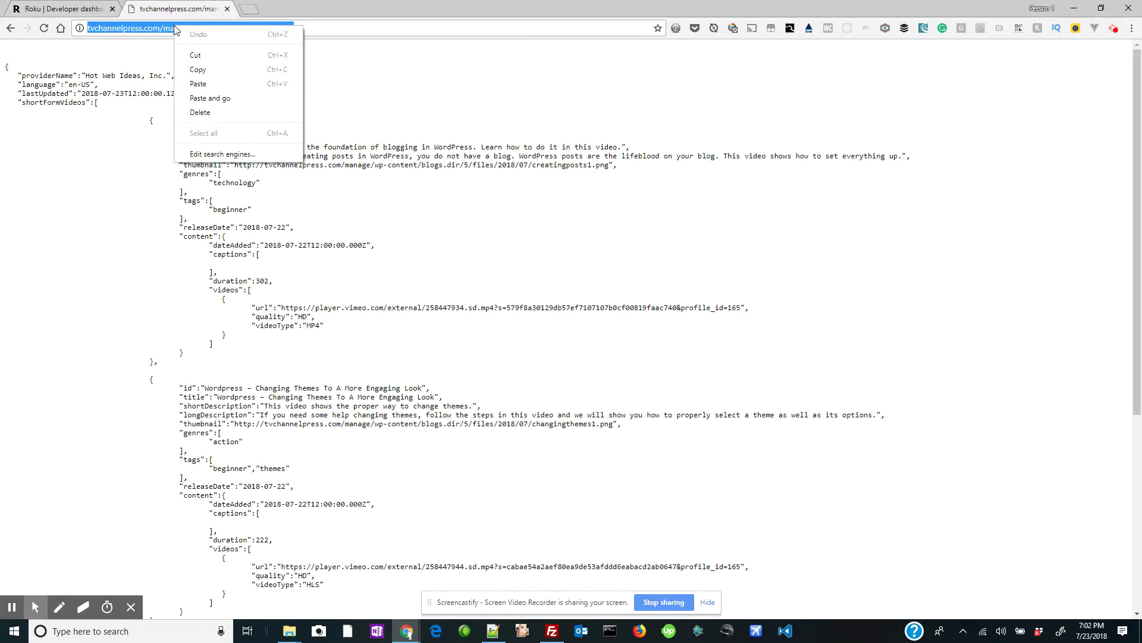
{"action": "left_click", "coordinate": [194, 71]}
Step: Open Manage My Channels in the Roku dashboard and scroll through the channel list
{"action": "left_click", "coordinate": [77, 7]}
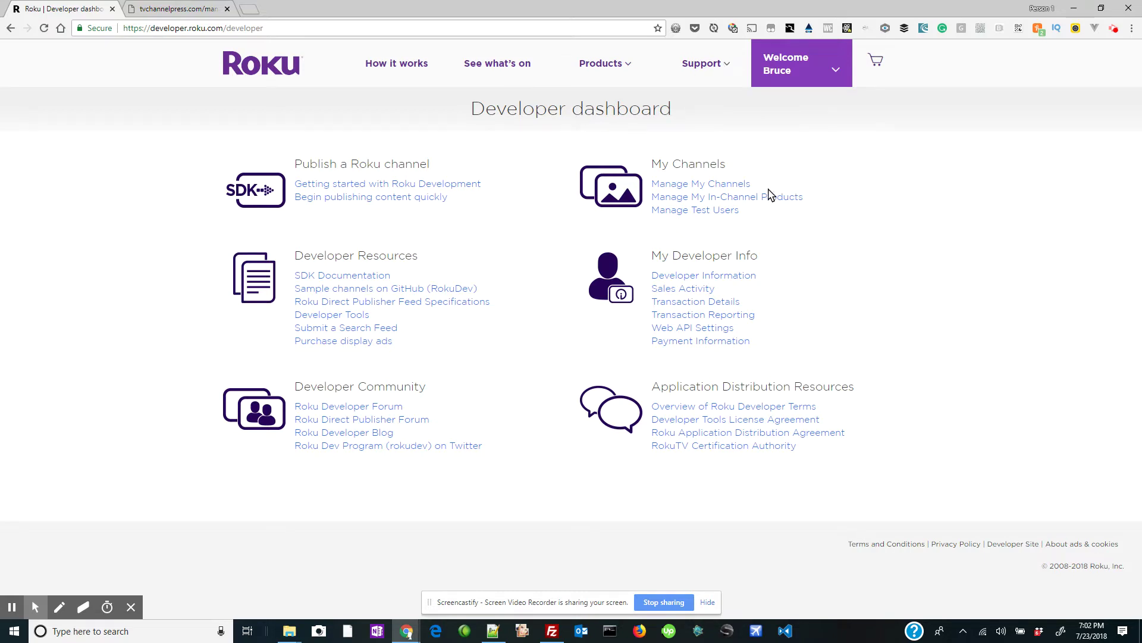
{"action": "left_click", "coordinate": [675, 190]}
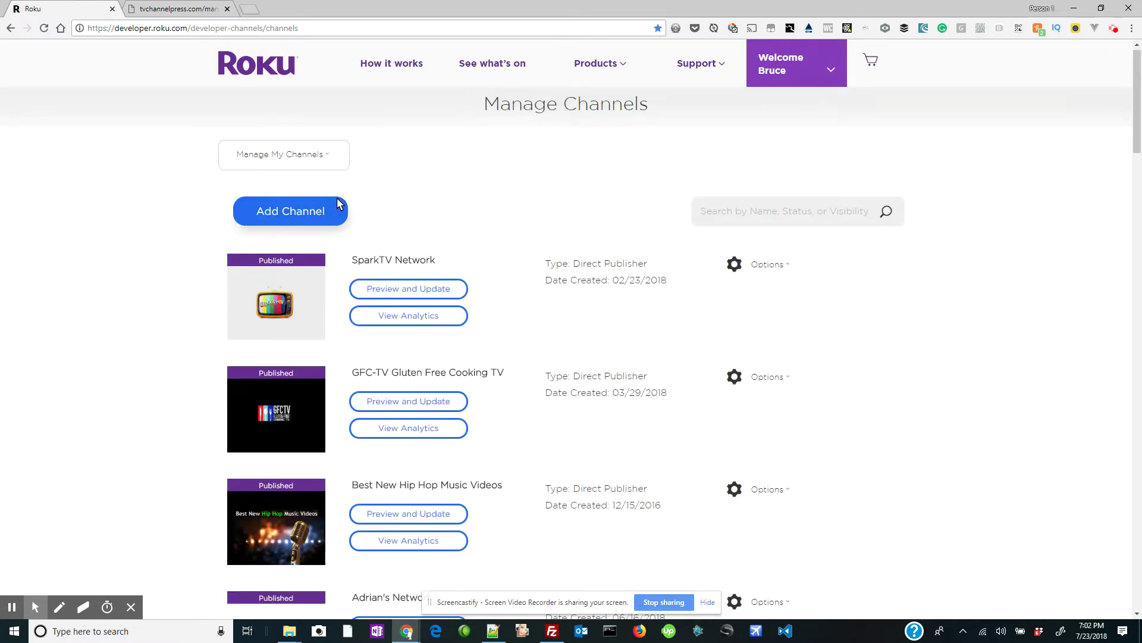
{"action": "scroll", "coordinate": [336, 204], "scroll_direction": "down", "scroll_amount": 7}
{"action": "scroll", "coordinate": [336, 204], "scroll_direction": "down", "scroll_amount": 10}
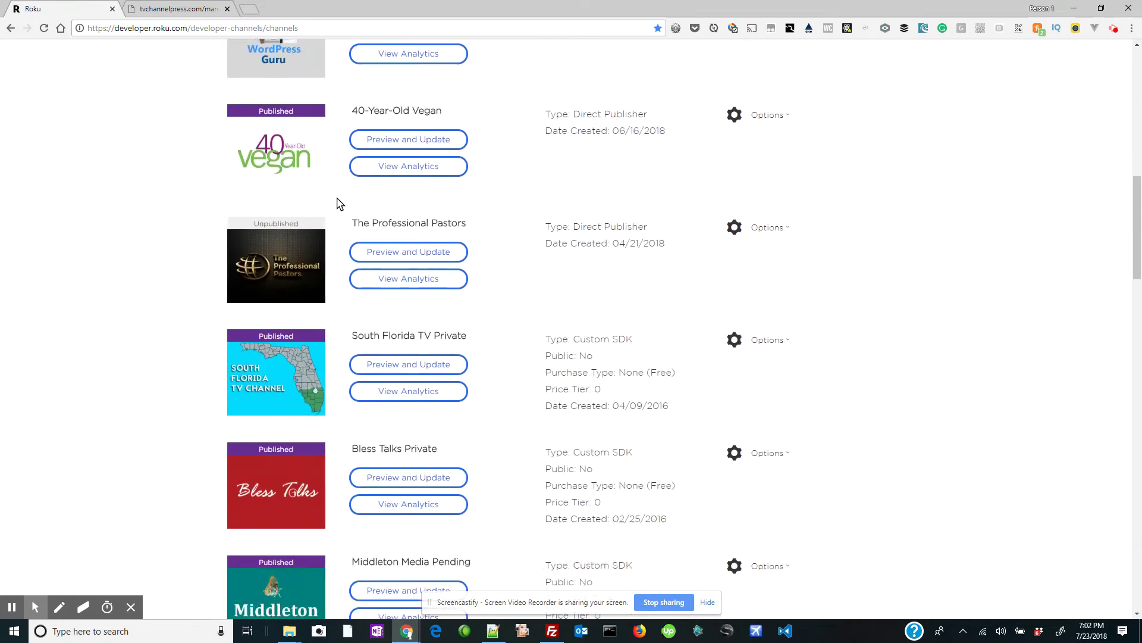
{"action": "scroll", "coordinate": [337, 204], "scroll_direction": "down", "scroll_amount": 6}
{"action": "scroll", "coordinate": [336, 204], "scroll_direction": "up", "scroll_amount": 15}
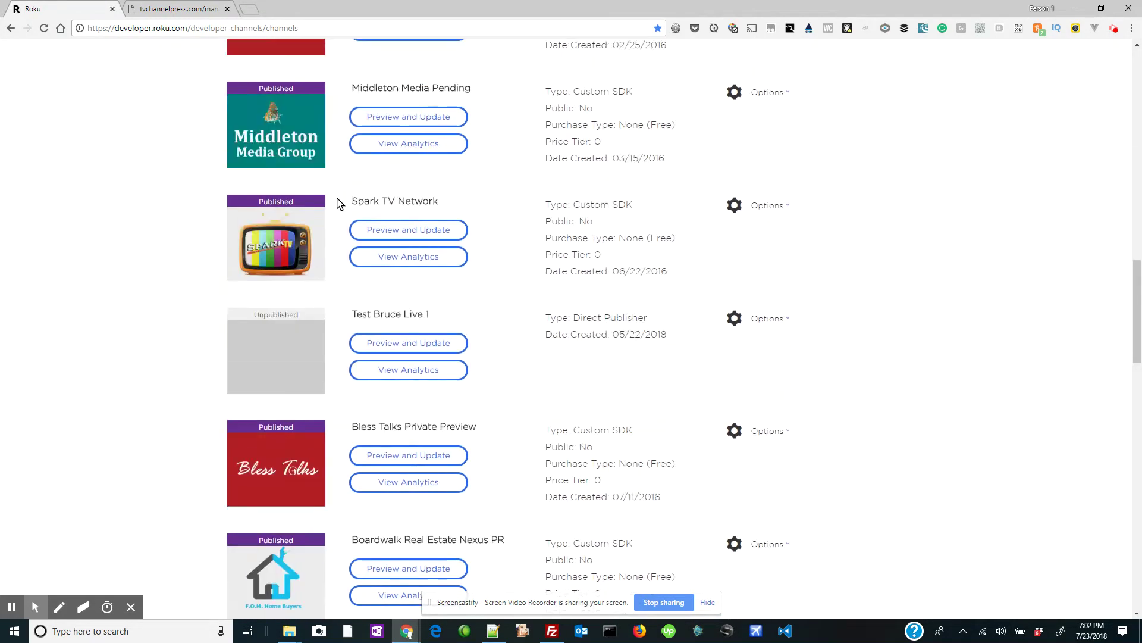
{"action": "scroll", "coordinate": [337, 204], "scroll_direction": "up", "scroll_amount": 3}
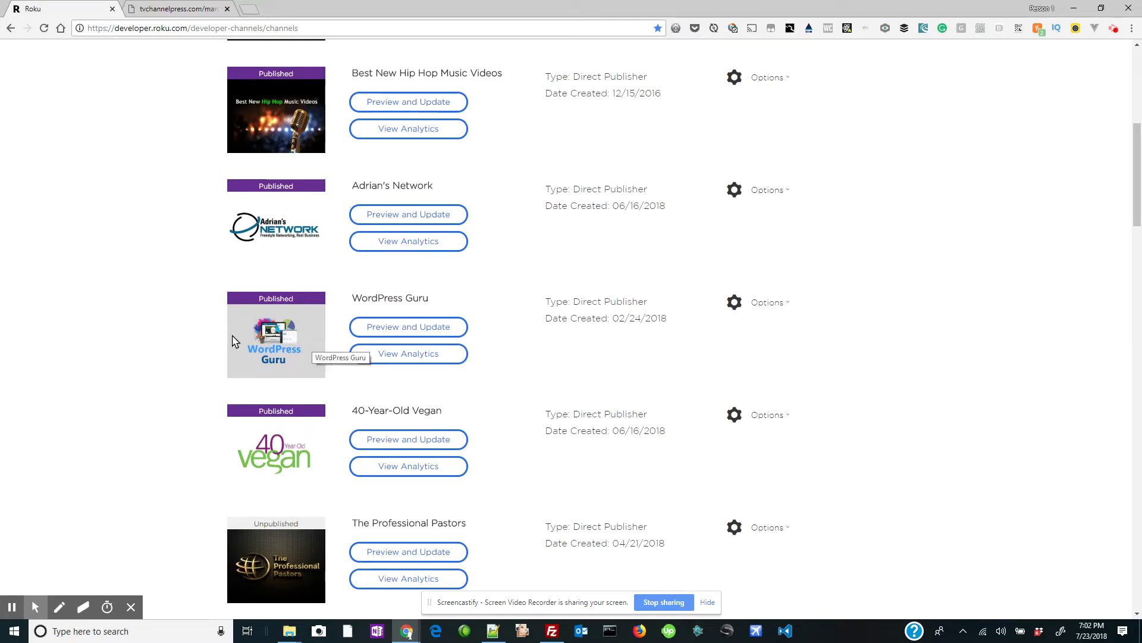
Step: Recheck the Roku feed JSON page, then open the WordPress Guru channel
{"action": "left_click", "coordinate": [173, 8]}
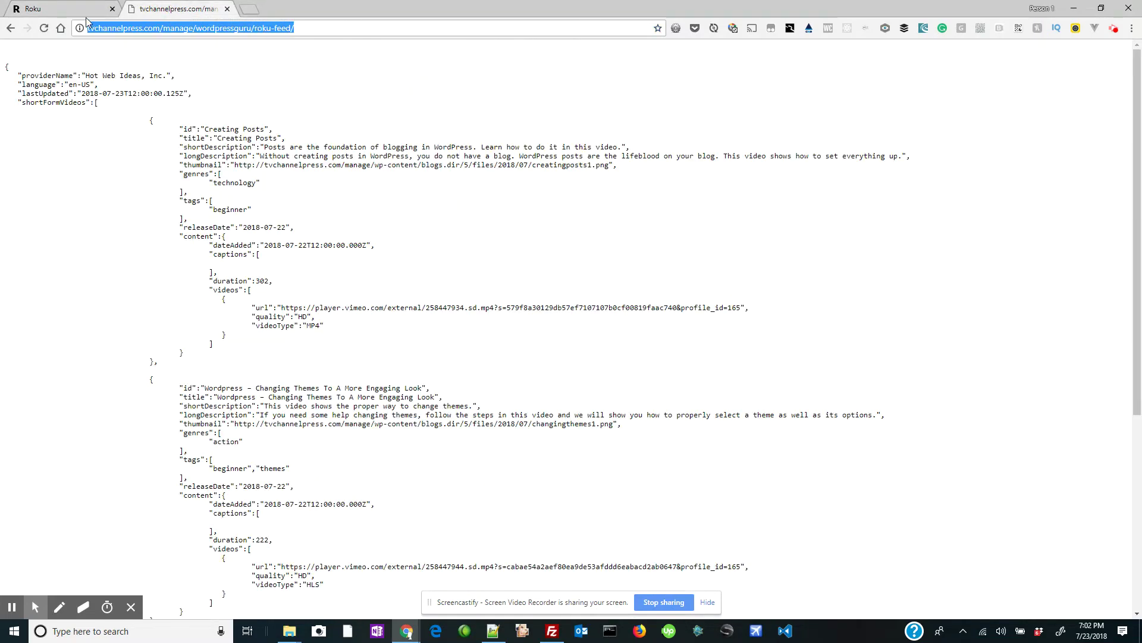
{"action": "left_click", "coordinate": [11, 28]}
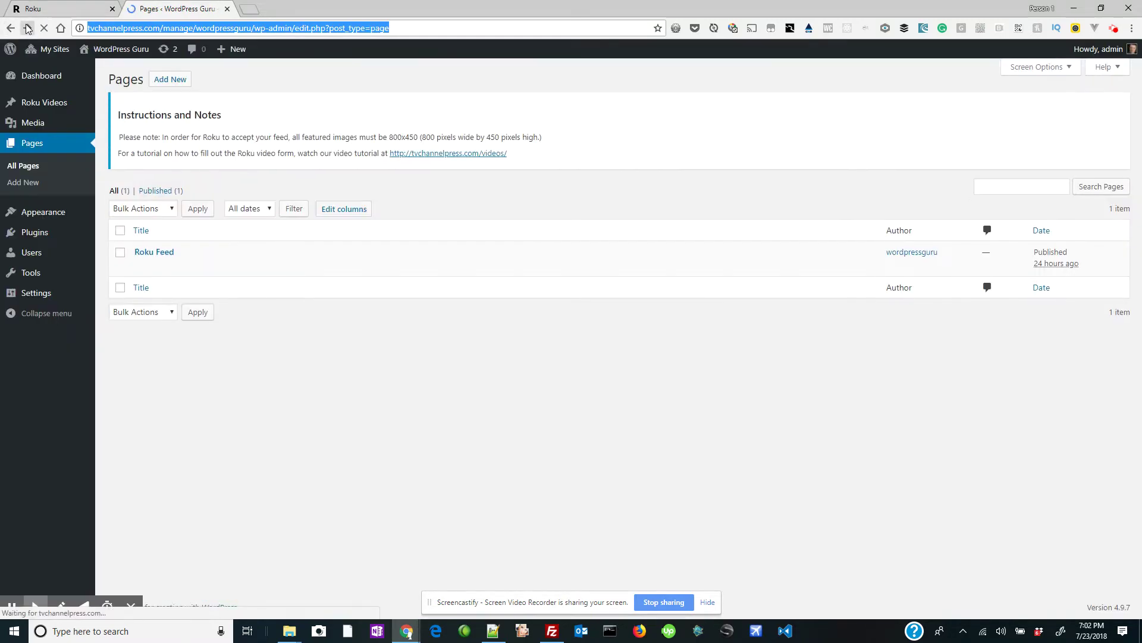
{"action": "left_click", "coordinate": [26, 28]}
{"action": "left_click", "coordinate": [65, 8]}
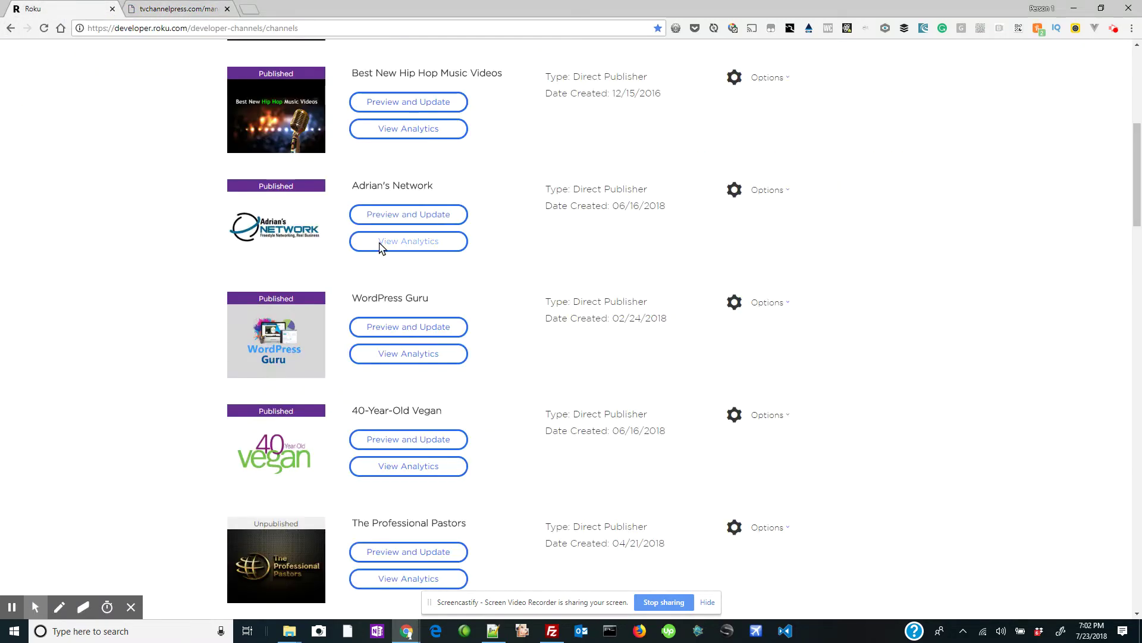
{"action": "left_click", "coordinate": [262, 336]}
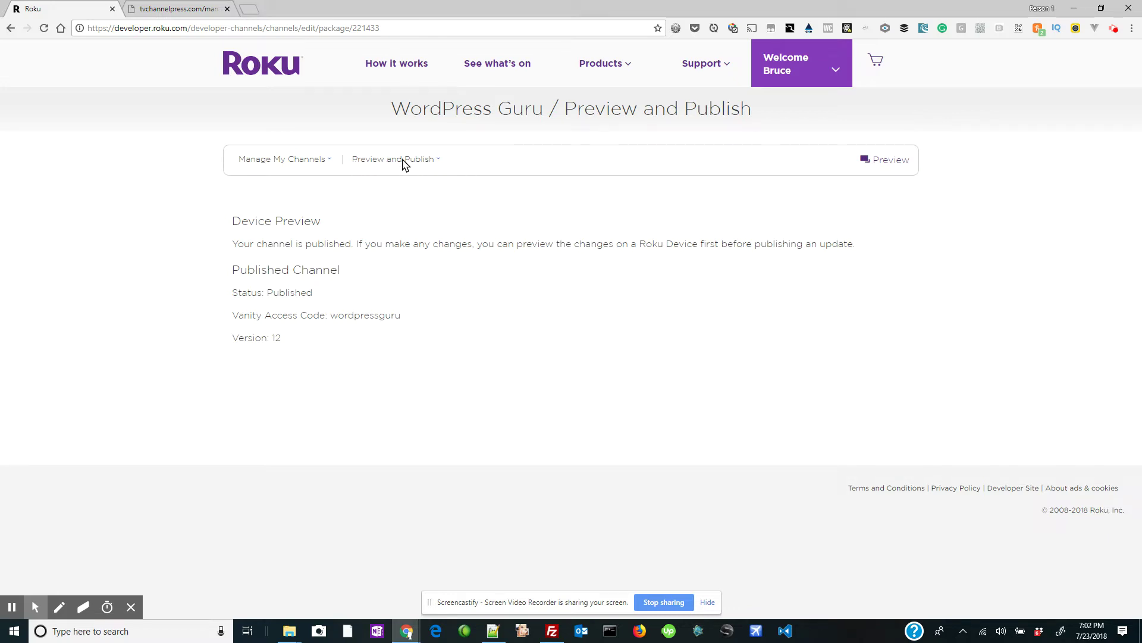
Step: Go to WordPress Guru's Feed URL settings and copy the tvchannelpress feed address
{"action": "left_click", "coordinate": [395, 163]}
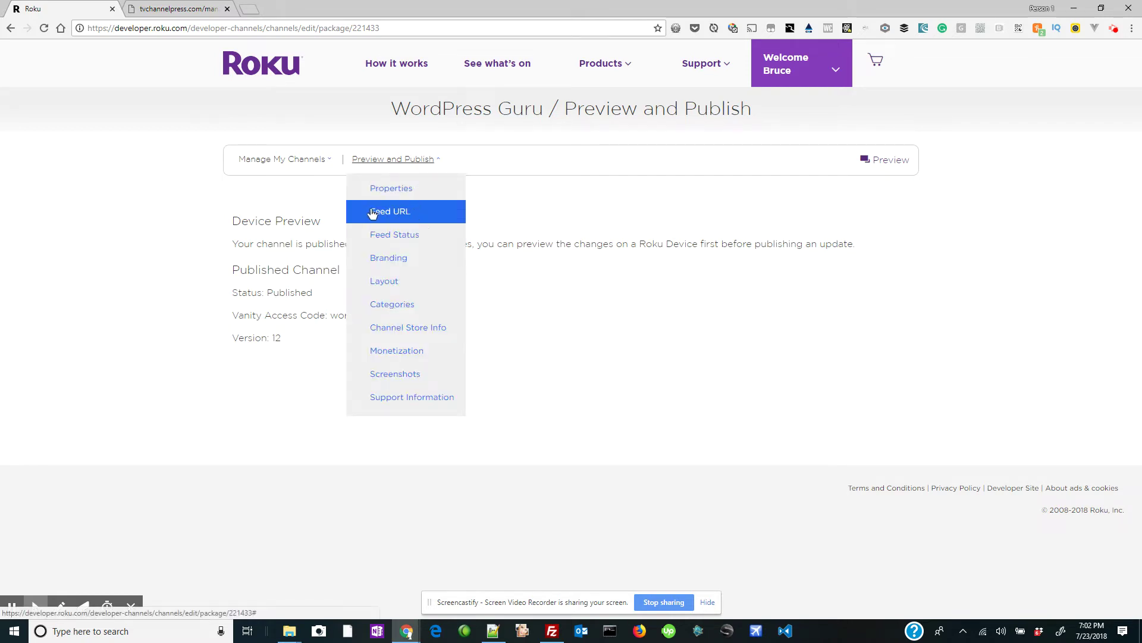
{"action": "left_click", "coordinate": [393, 212]}
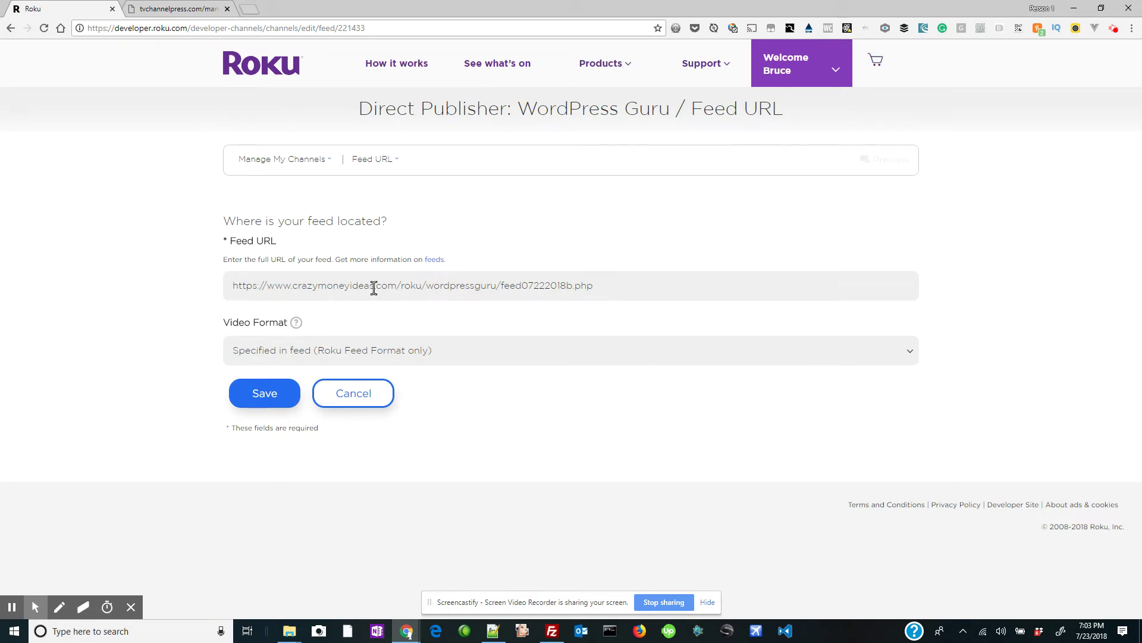
{"action": "left_click", "coordinate": [156, 8]}
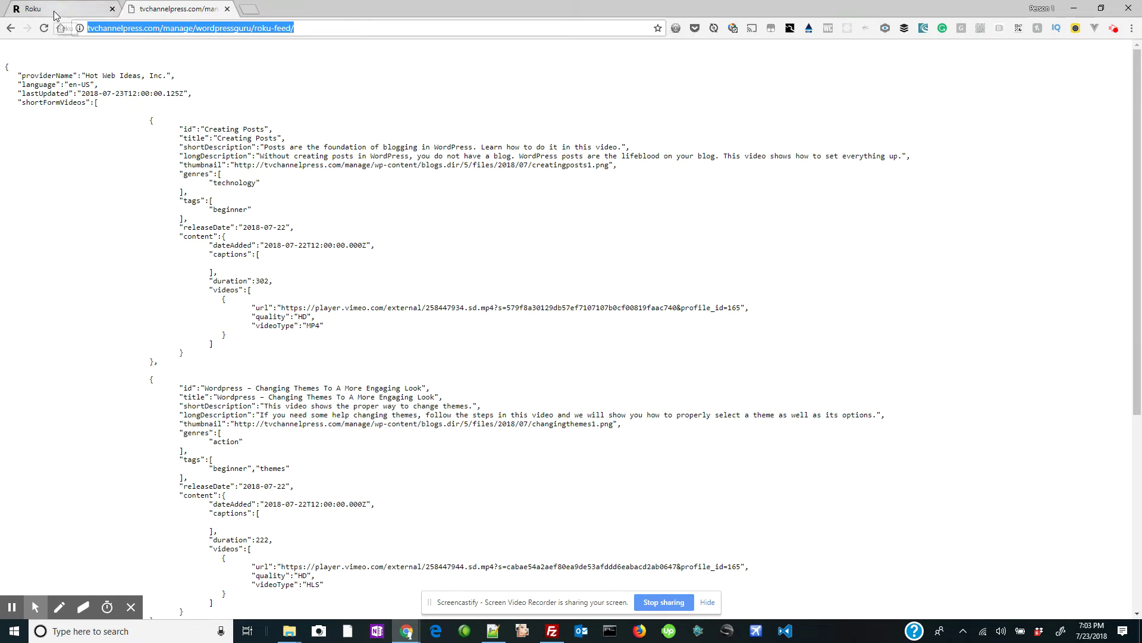
{"action": "right_click", "coordinate": [114, 27]}
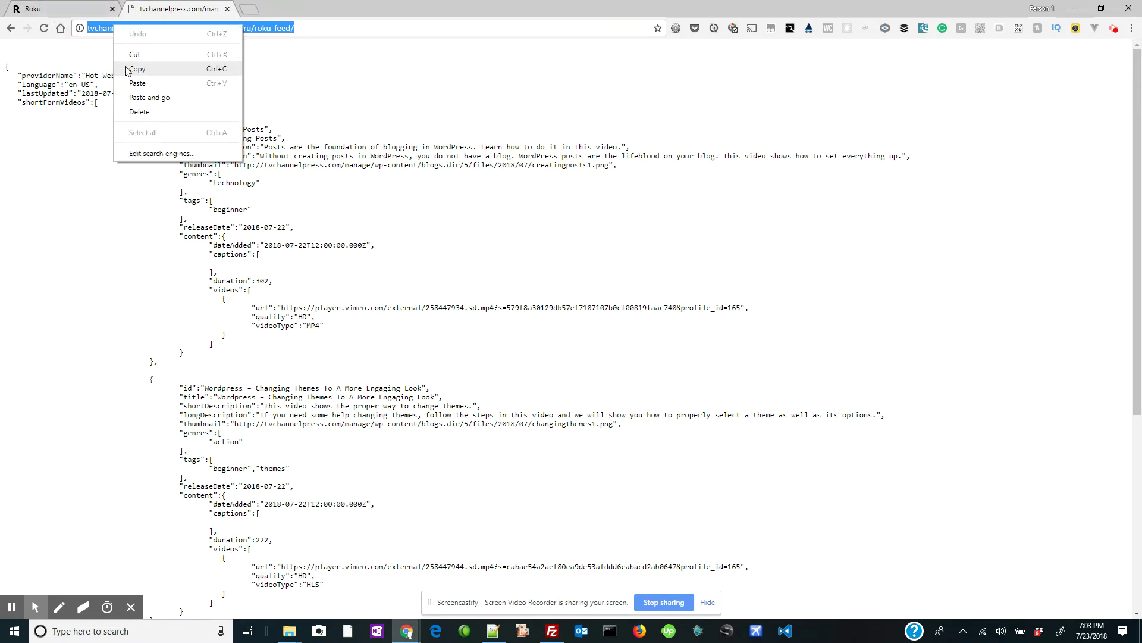
{"action": "left_click", "coordinate": [136, 69]}
{"action": "left_click", "coordinate": [58, 9]}
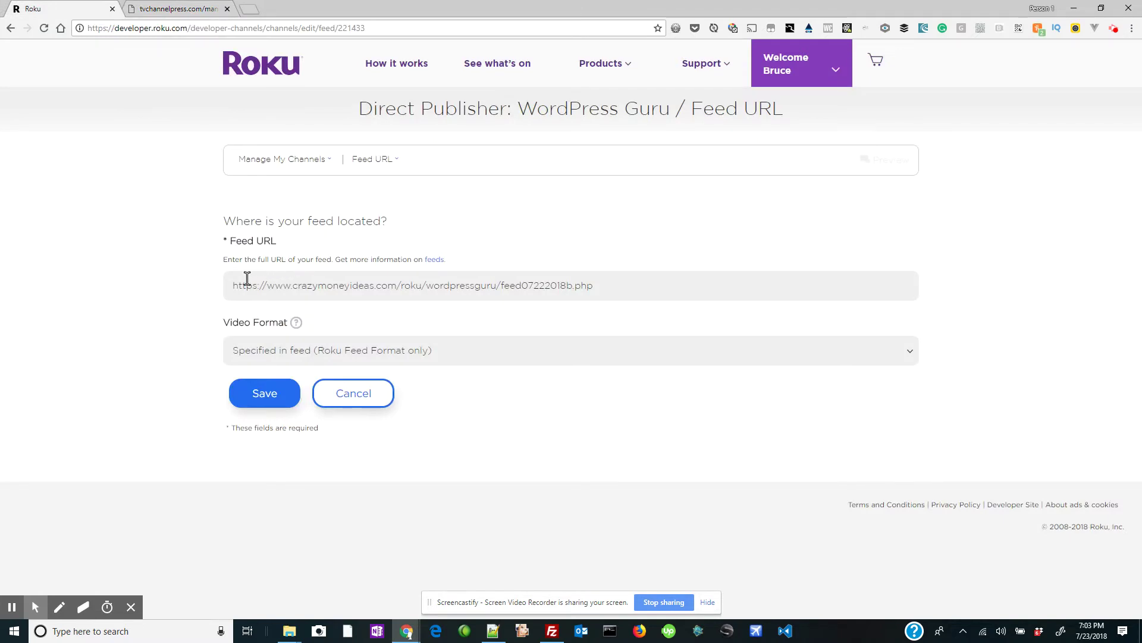
{"action": "left_click_drag", "start_coordinate": [238, 283], "coordinate": [608, 289]}
{"action": "key", "text": "BackSpace"}
{"action": "key", "text": "BackSpace"}
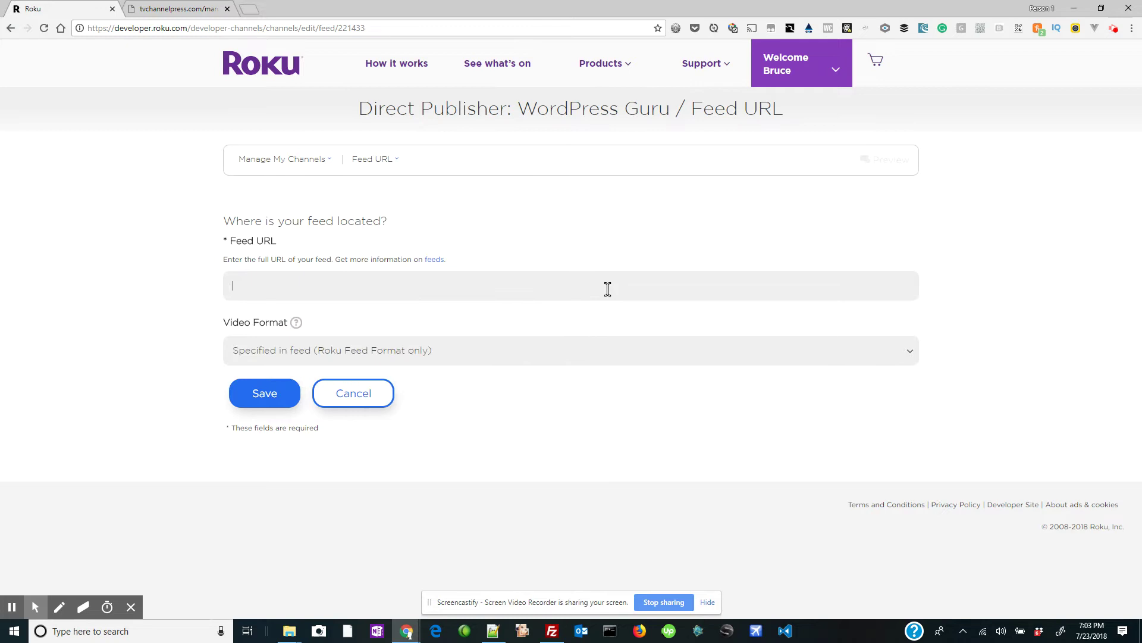
{"action": "right_click", "coordinate": [395, 285]}
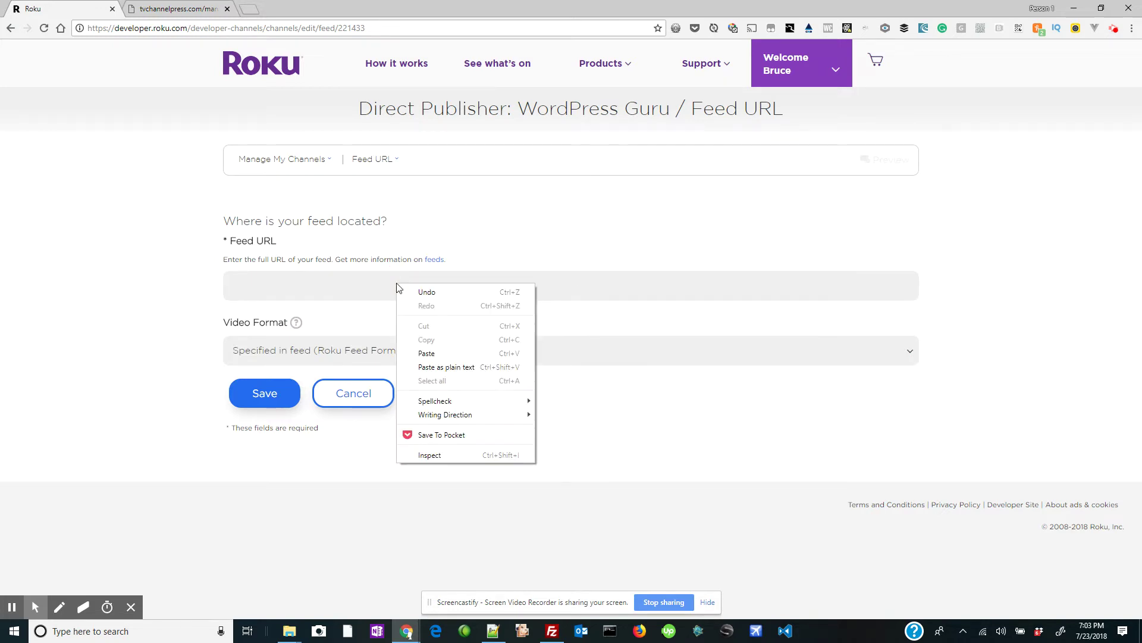
{"action": "left_click", "coordinate": [462, 352]}
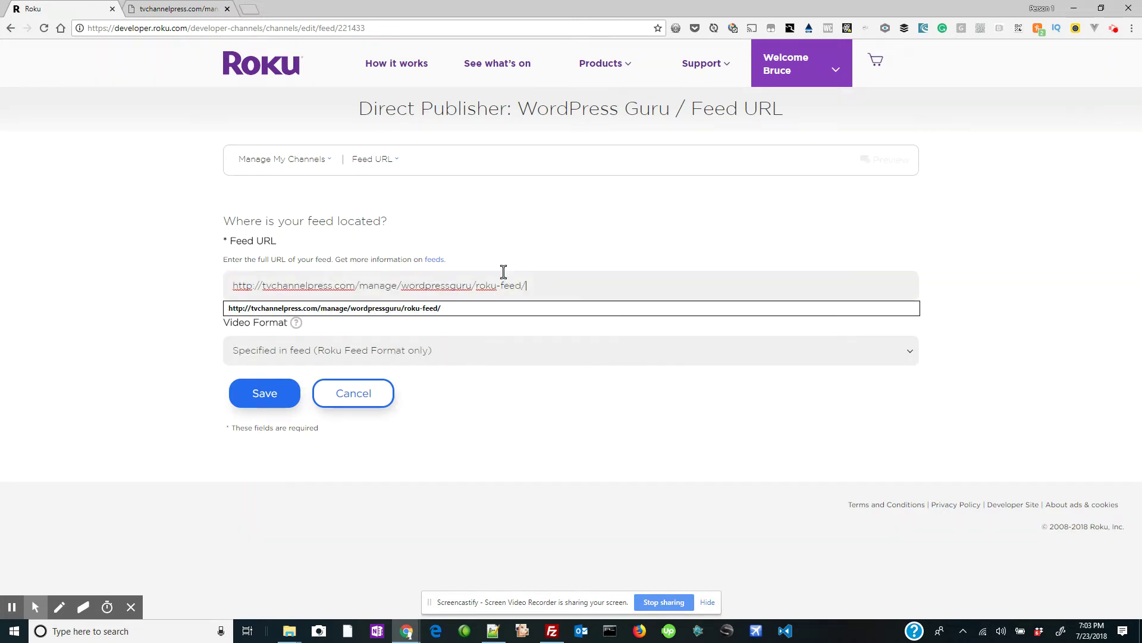
{"action": "left_click", "coordinate": [521, 255]}
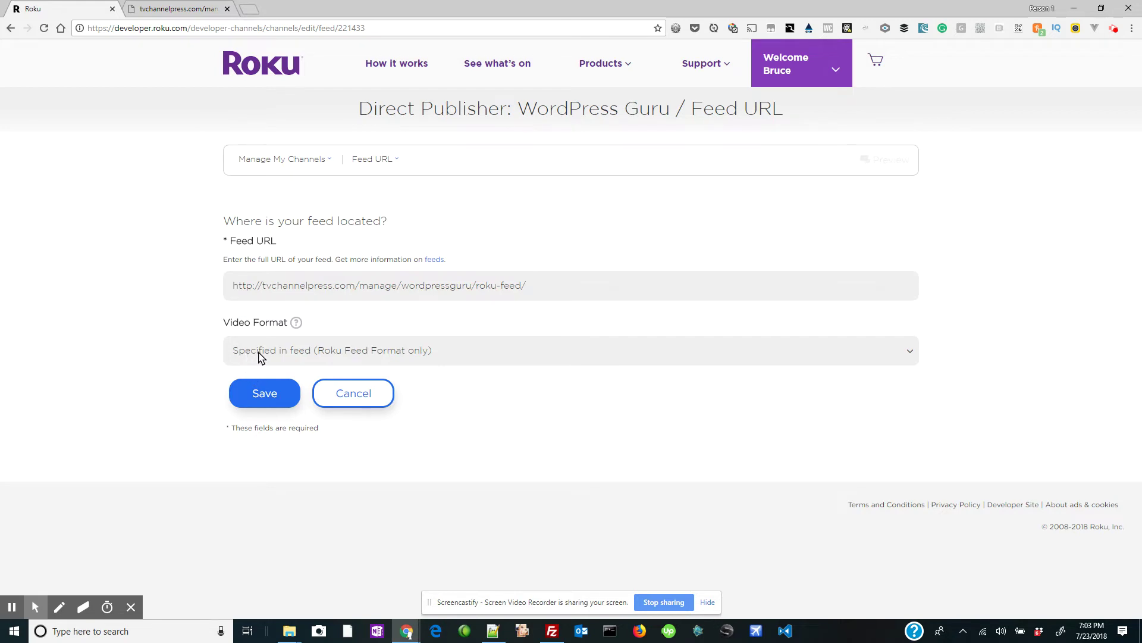
Step: Save the new feed URL, recheck the tvchannelpress feed, and return to Preview and Publish
{"action": "left_click", "coordinate": [271, 393]}
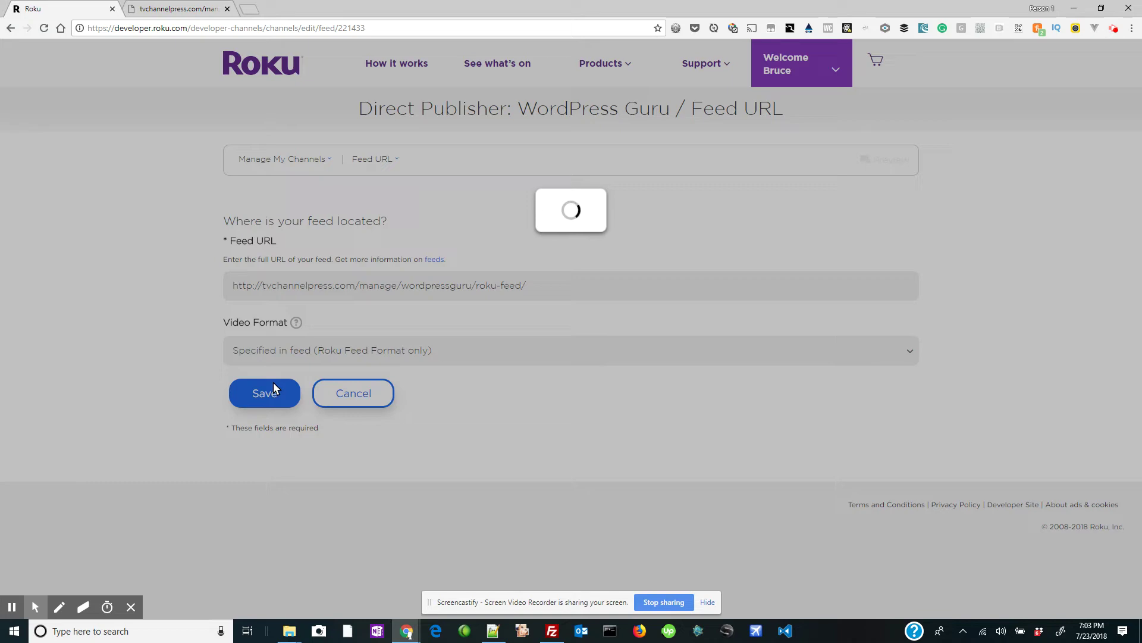
{"action": "left_click", "coordinate": [189, 9]}
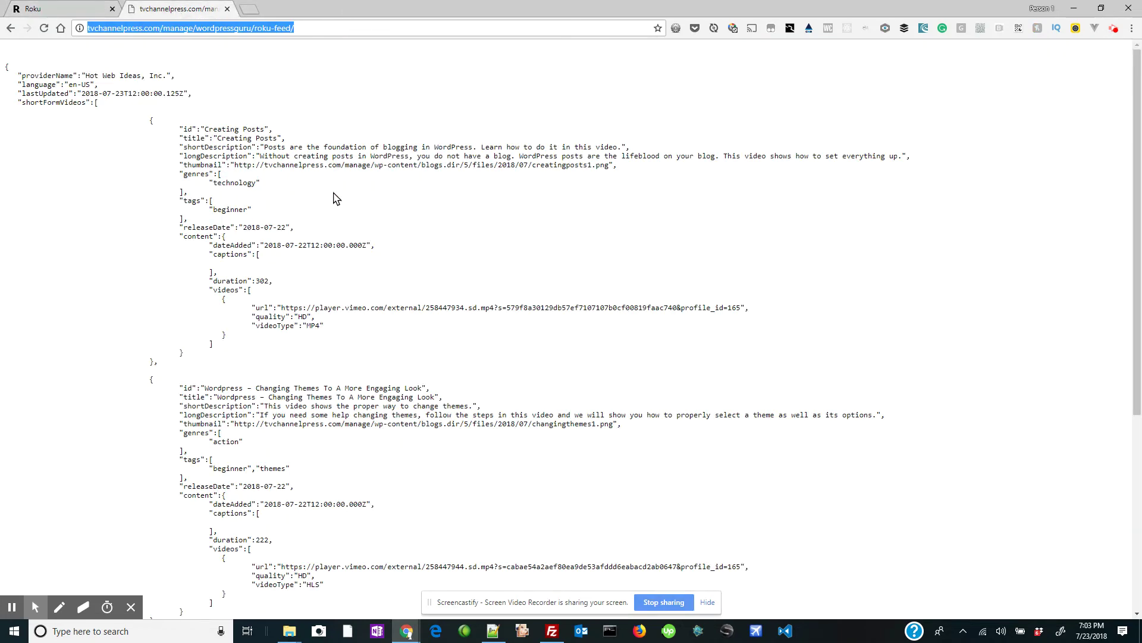
{"action": "scroll", "coordinate": [335, 201], "scroll_direction": "down", "scroll_amount": 6}
{"action": "scroll", "coordinate": [334, 208], "scroll_direction": "up", "scroll_amount": 6}
{"action": "left_click", "coordinate": [56, 9]}
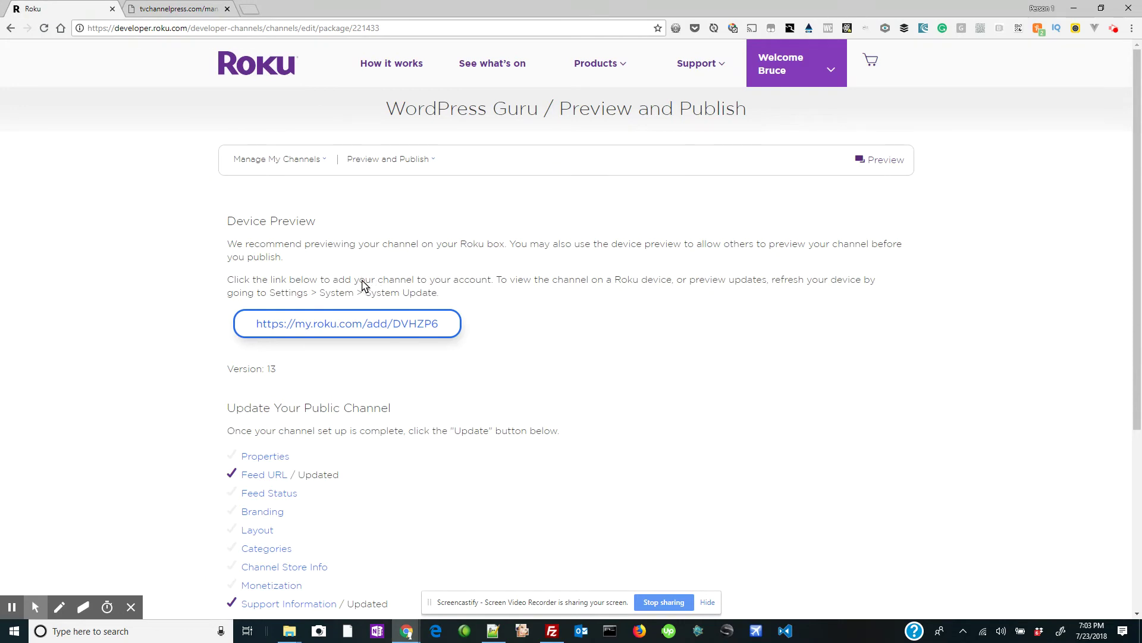
{"action": "scroll", "coordinate": [362, 286], "scroll_direction": "down", "scroll_amount": 2}
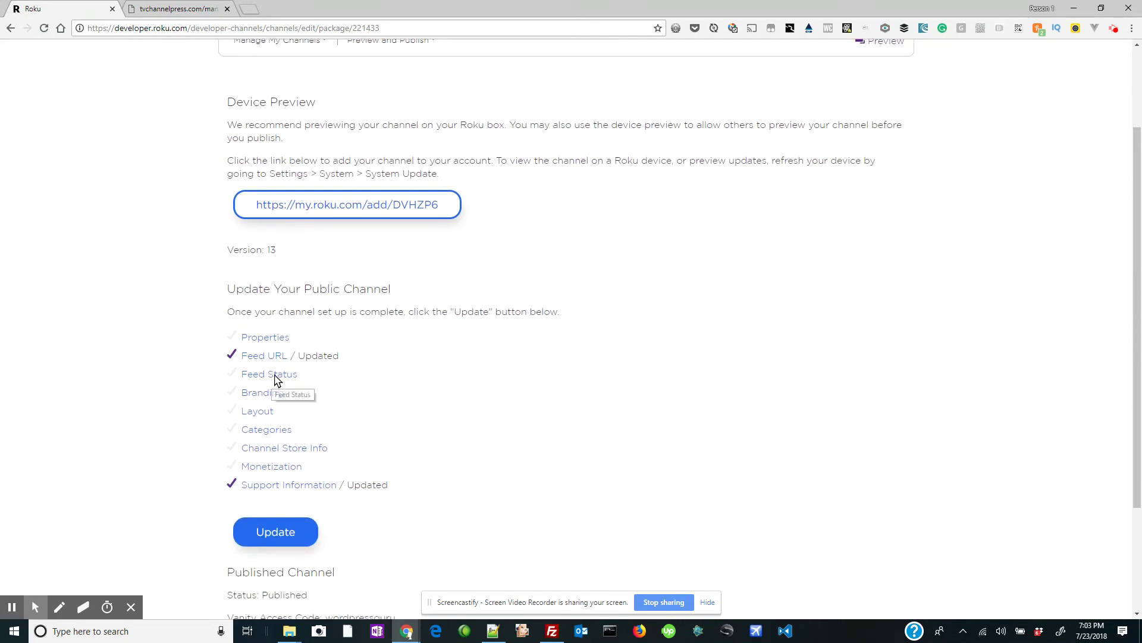
Step: Open Feed Status and refresh it to confirm 3 items ingested successfully
{"action": "left_click", "coordinate": [266, 378]}
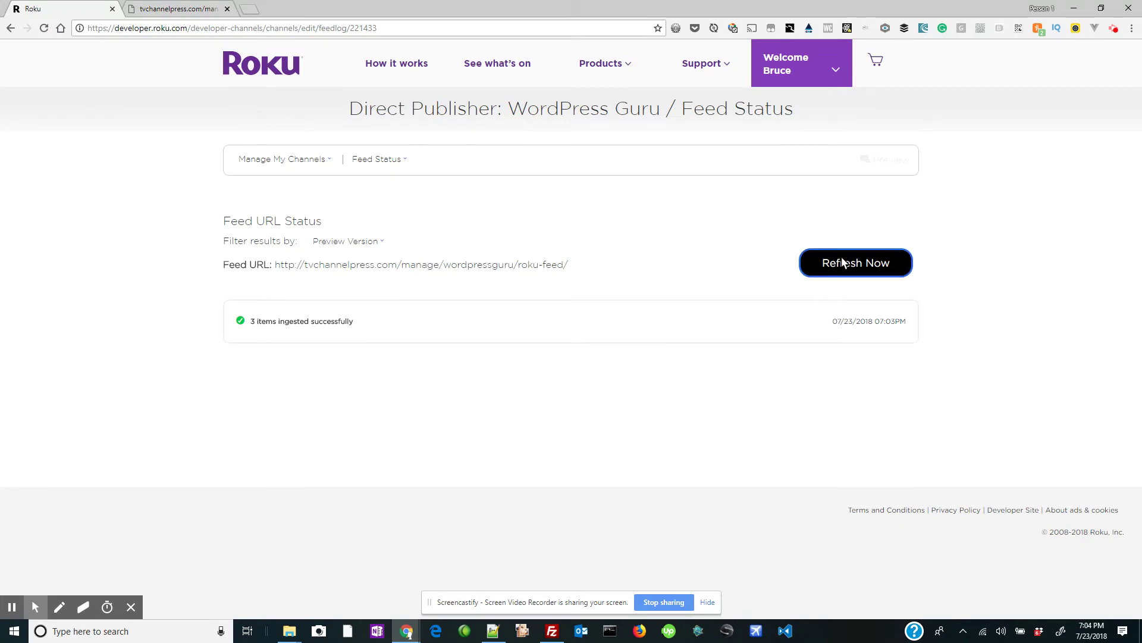
{"action": "left_click", "coordinate": [857, 262]}
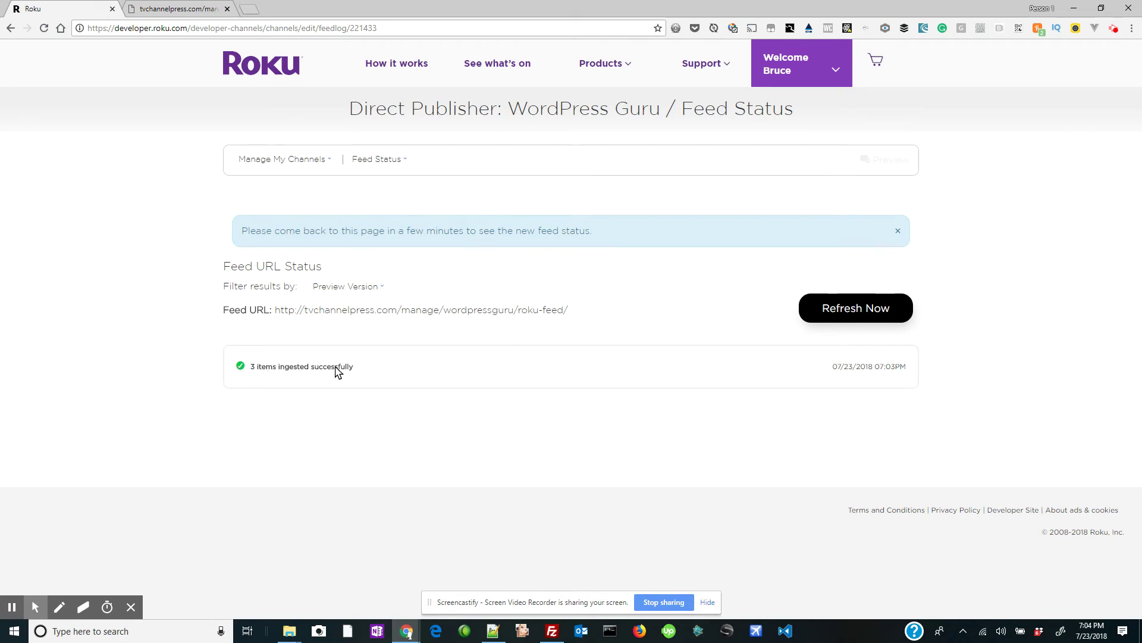
Step: Go to Preview and Publish and publish the WordPress Guru update as version 13
{"action": "left_click", "coordinate": [369, 160]}
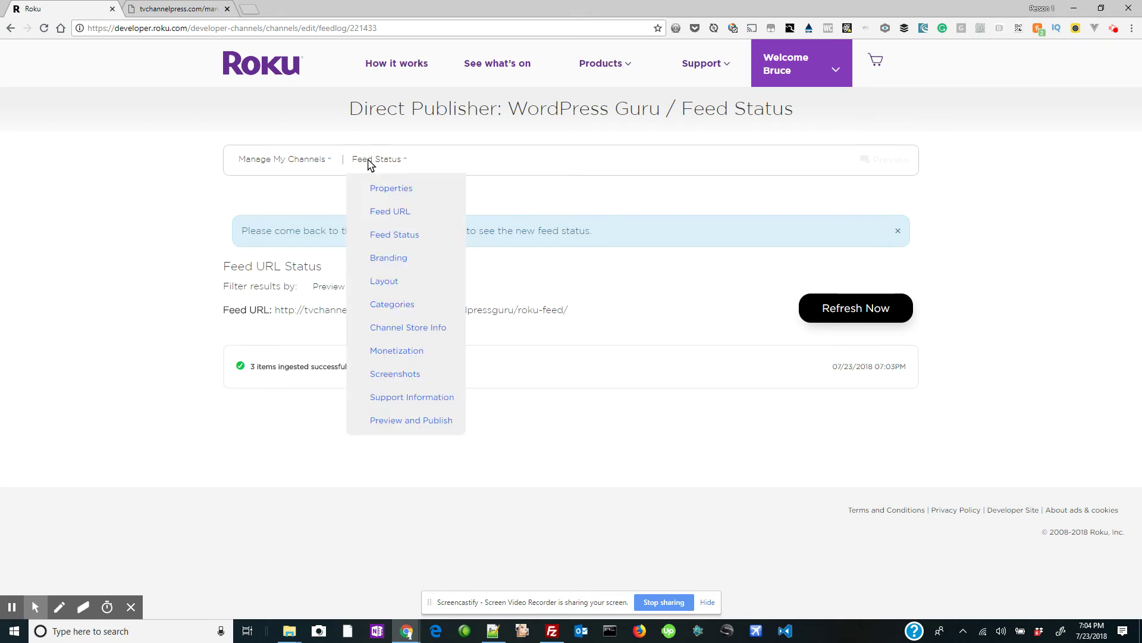
{"action": "left_click", "coordinate": [396, 426]}
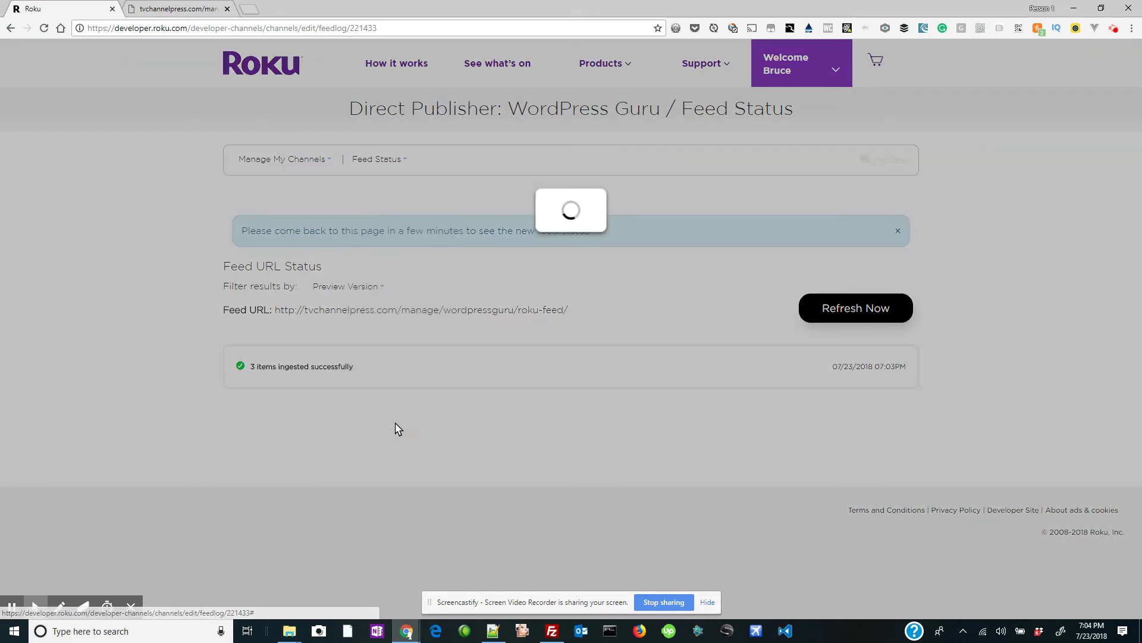
{"action": "scroll", "coordinate": [490, 399], "scroll_direction": "down", "scroll_amount": 4}
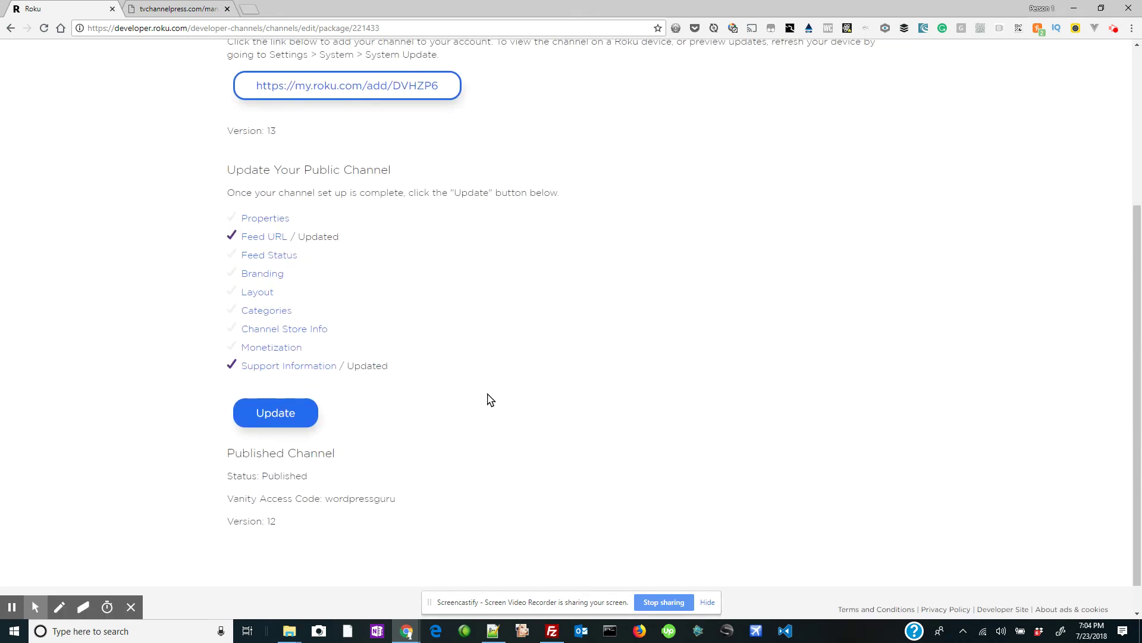
{"action": "left_click", "coordinate": [273, 415]}
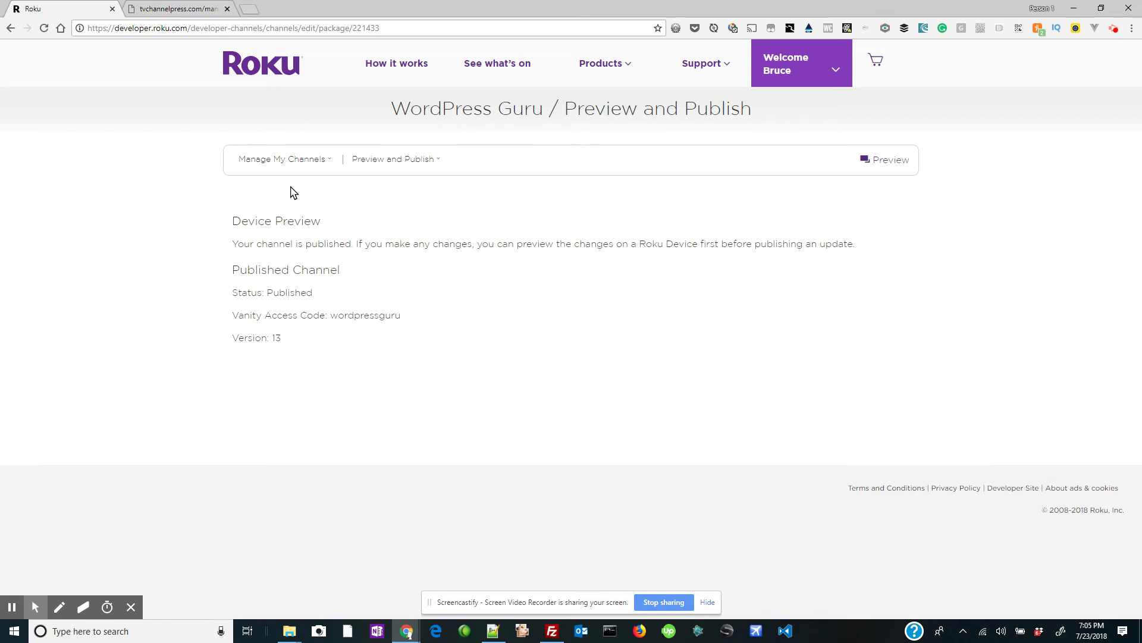
Step: Trim the feed path to load the tvchannelpress.com homepage, then click its Brief description box
{"action": "left_click", "coordinate": [191, 15]}
{"action": "left_click", "coordinate": [190, 28]}
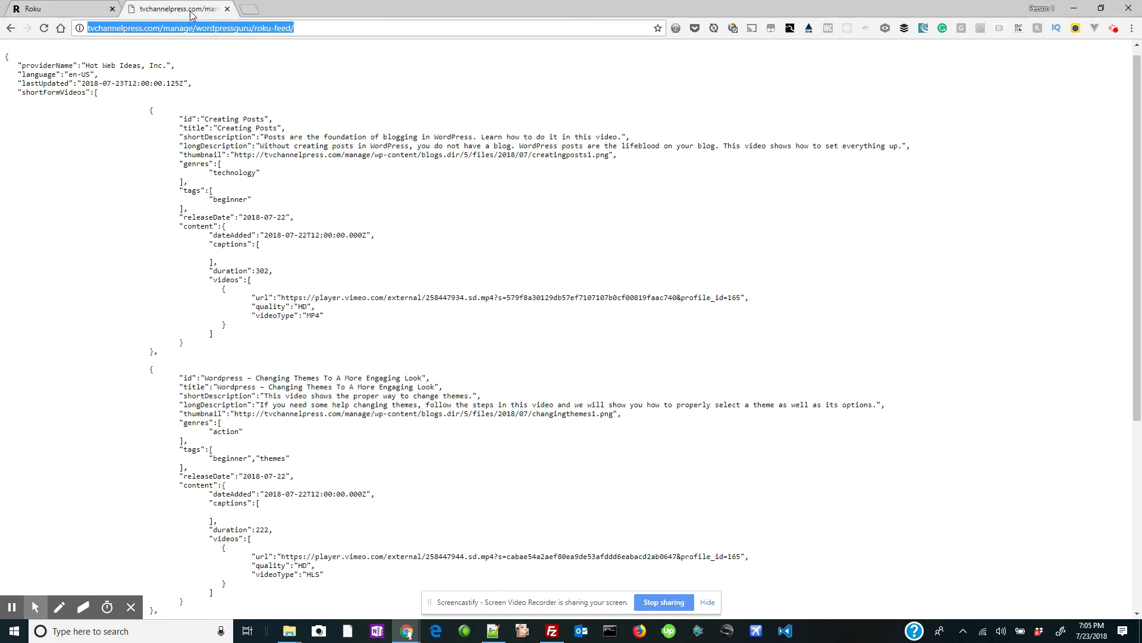
{"action": "left_click", "coordinate": [167, 28]}
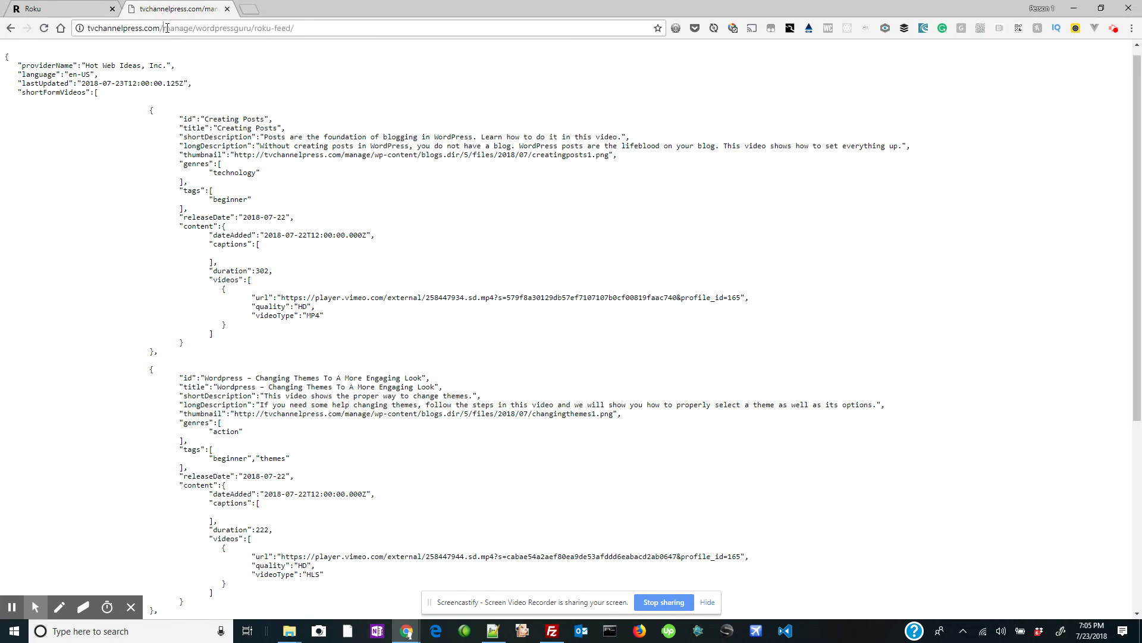
{"action": "left_click_drag", "start_coordinate": [163, 28], "coordinate": [297, 28]}
{"action": "key", "text": "BackSpace"}
{"action": "key", "text": "Return"}
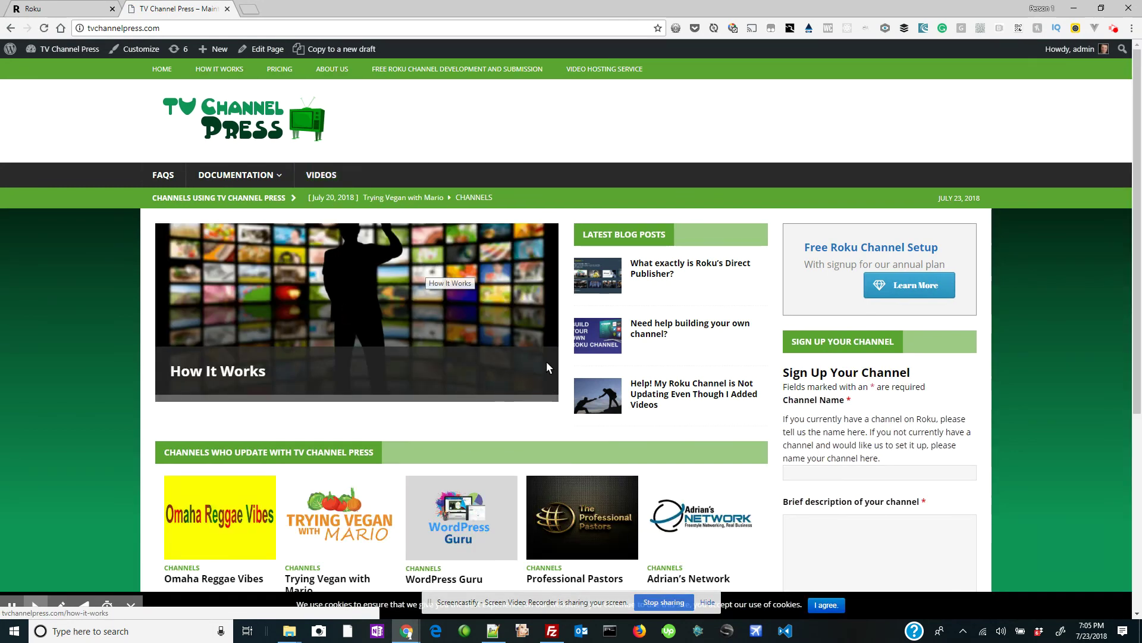
{"action": "scroll", "coordinate": [473, 417], "scroll_direction": "down", "scroll_amount": 3}
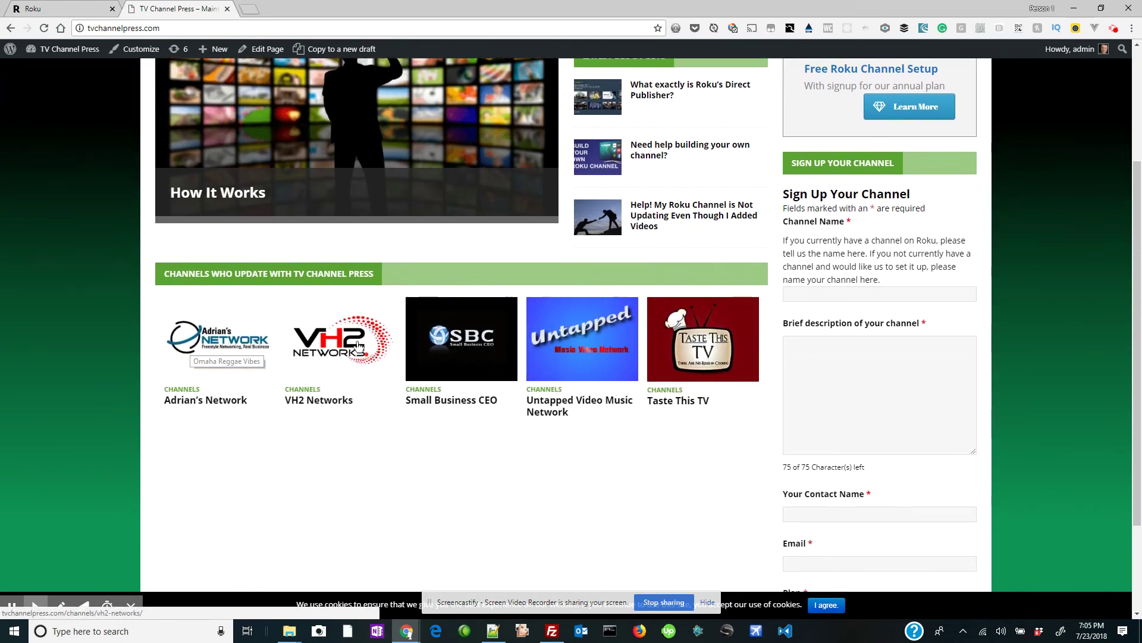
{"action": "left_click", "coordinate": [806, 359]}
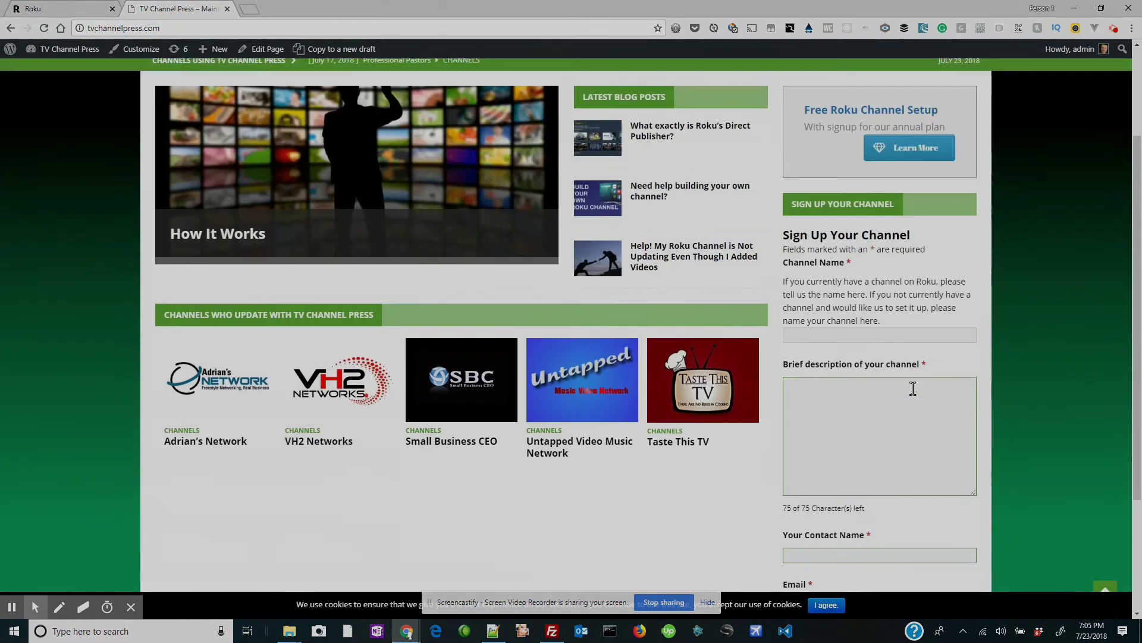
{"action": "scroll", "coordinate": [913, 388], "scroll_direction": "up", "scroll_amount": 3}
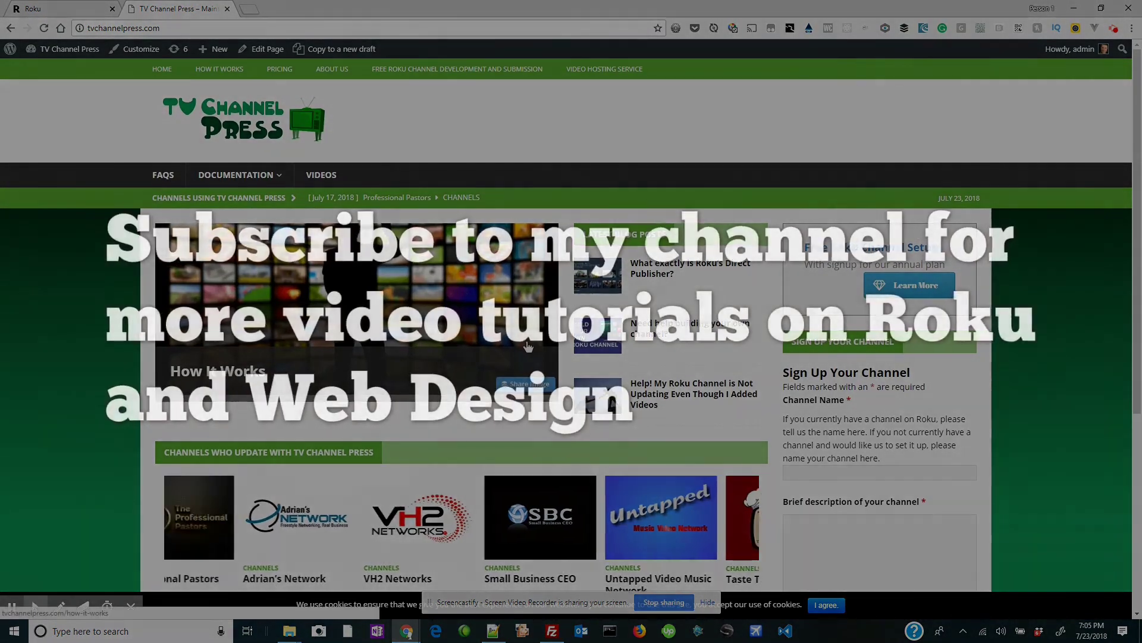